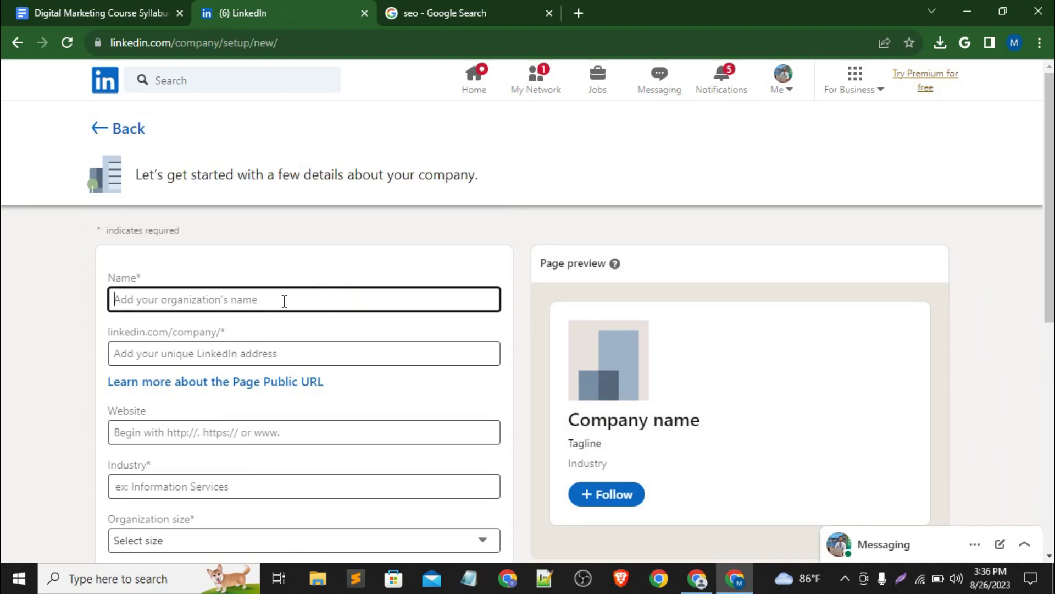
Enter Billah as the company page's name and activate the website entry.
type("Bi")
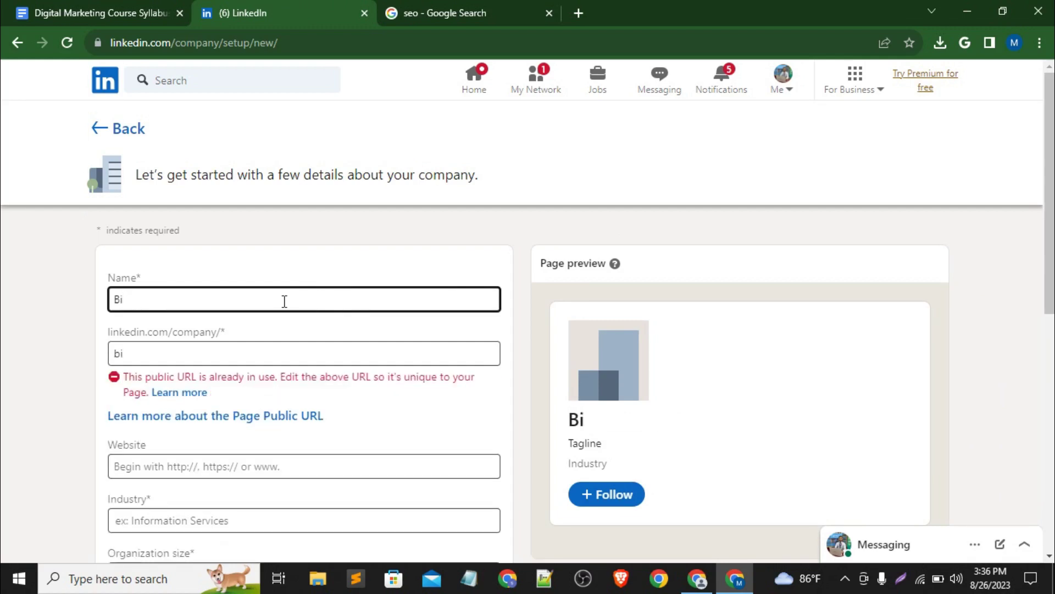
type("llah")
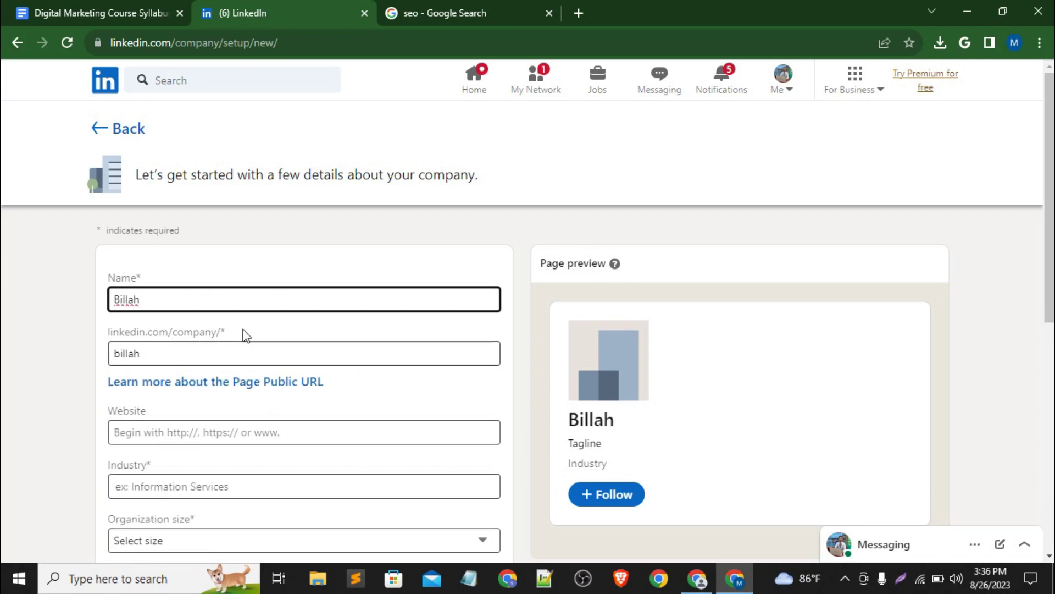
left_click(205, 436)
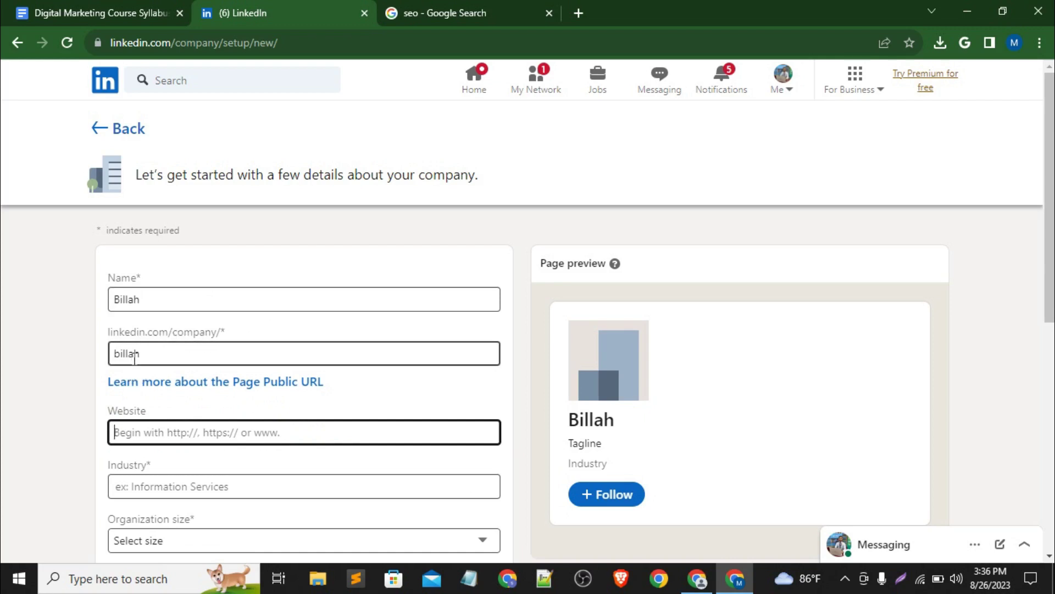
scroll(193, 396, "down", 1)
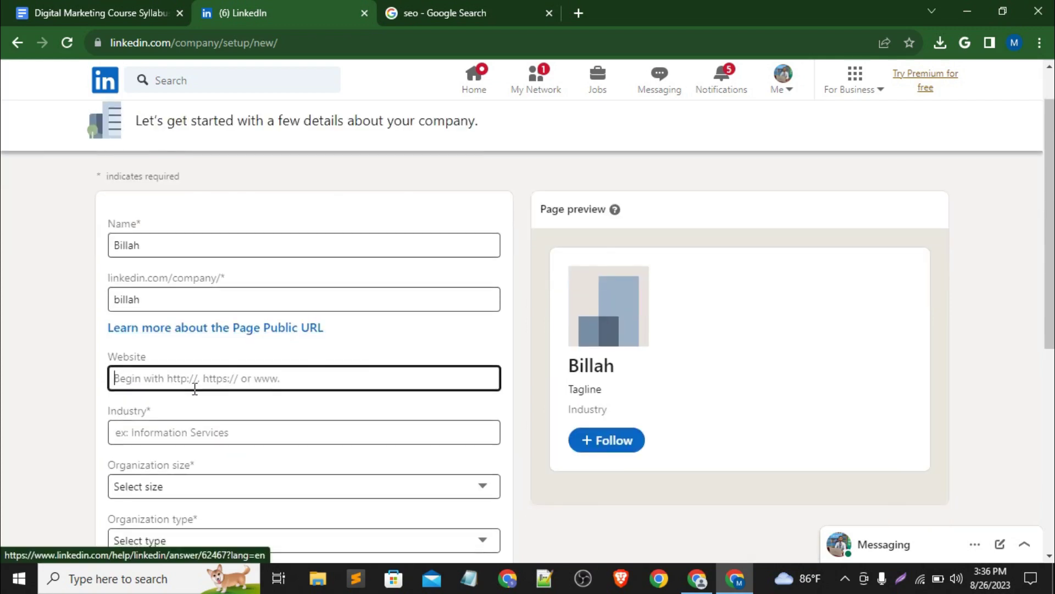
Load waavebd.blogspot.com in place of the SEO image search results.
left_click(495, 8)
left_click(434, 51)
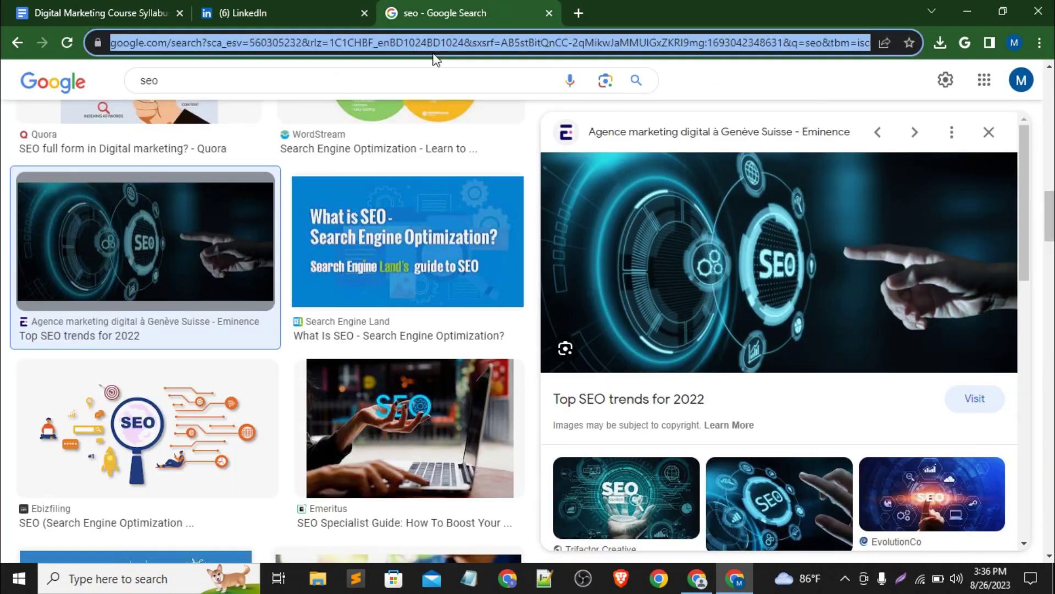
type("wa")
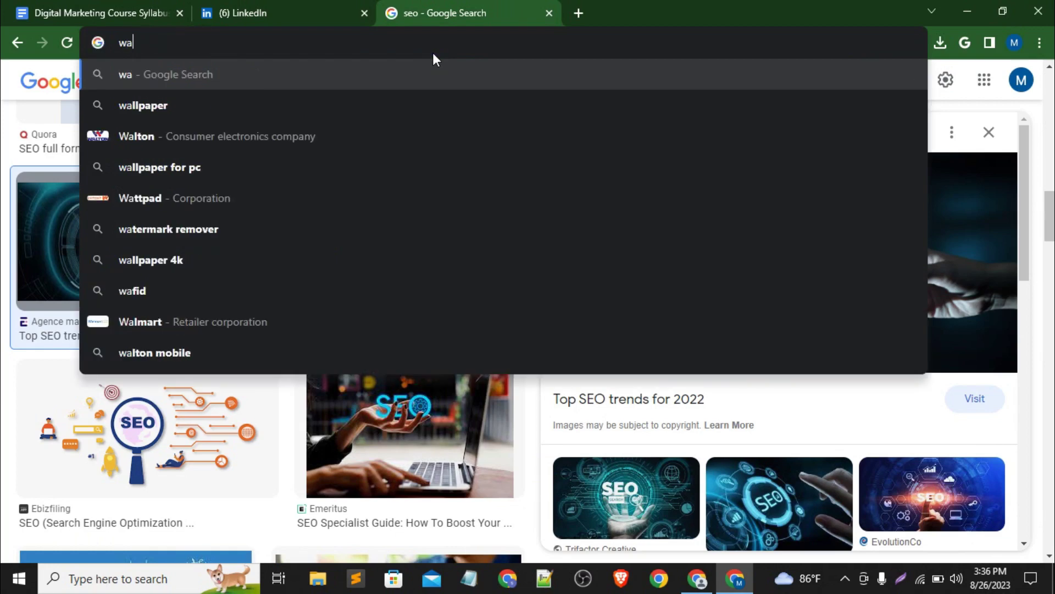
type("aveb")
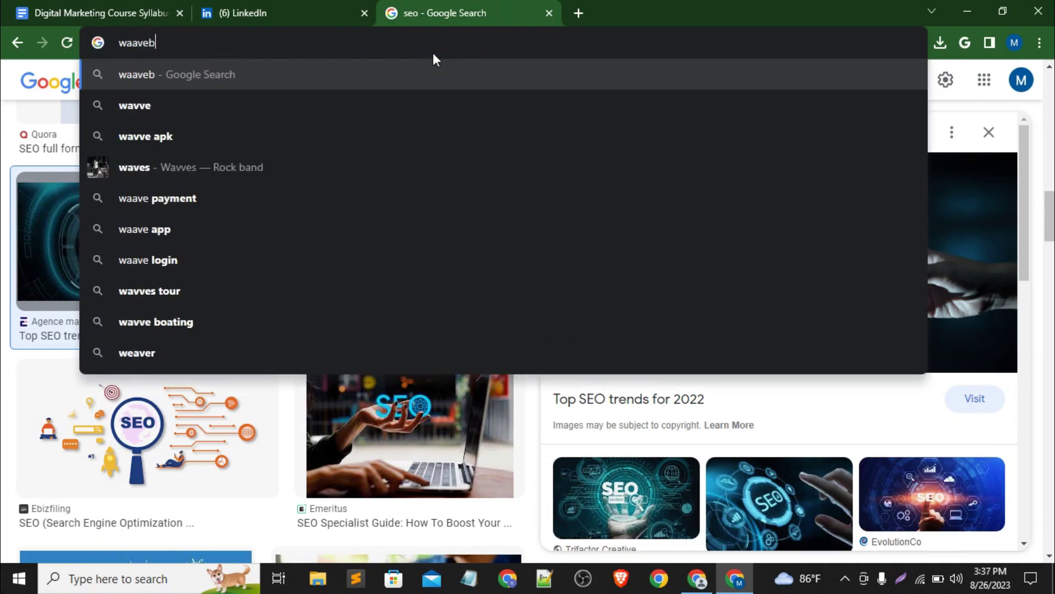
type("d.")
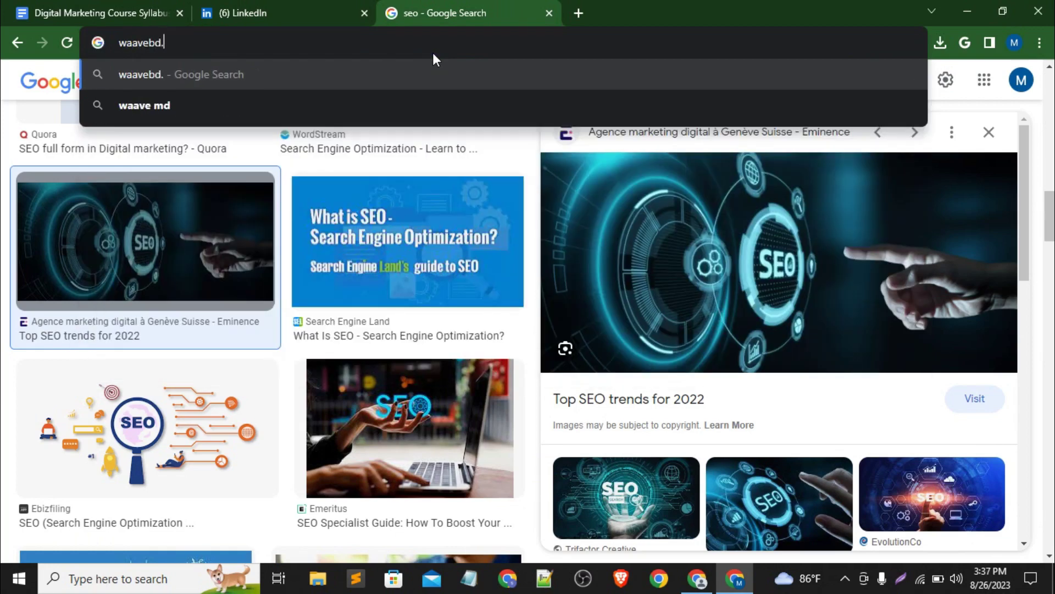
type("blogspot.com")
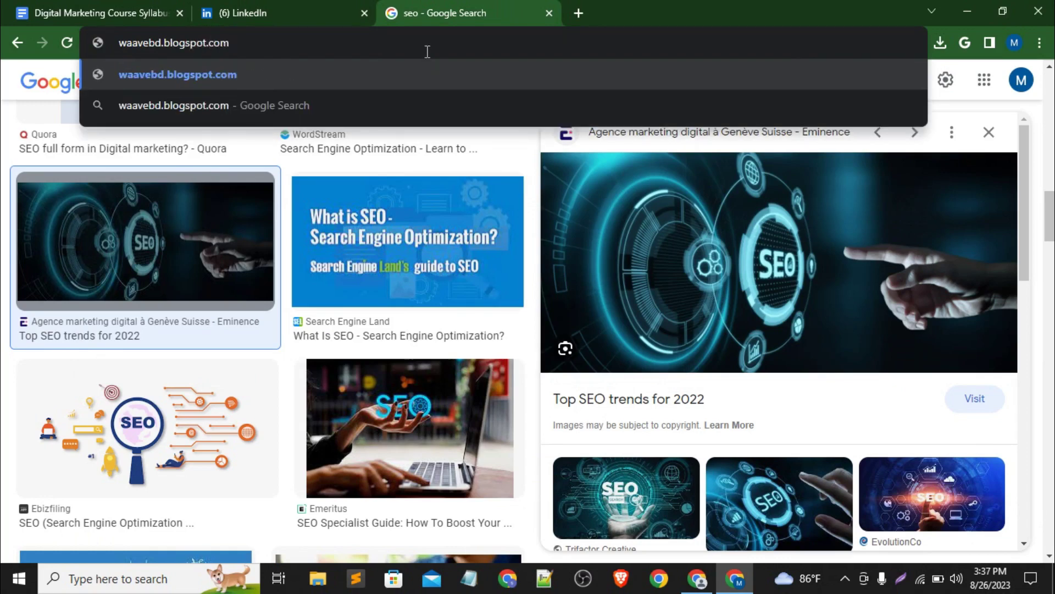
key("Return")
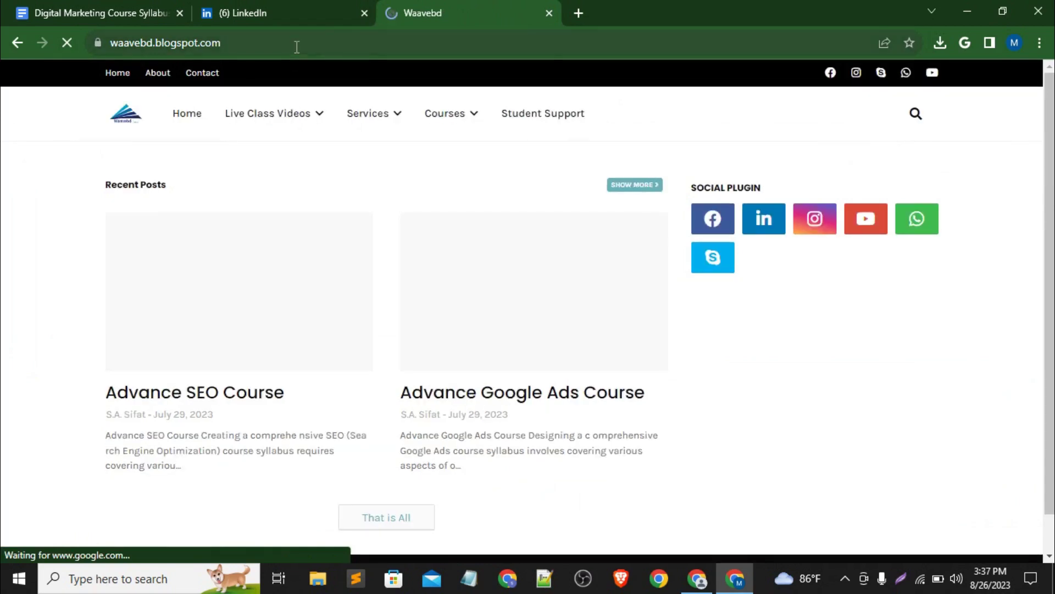
Copy the Waavebd site's address and paste it as the website in the LinkedIn company form.
left_click(297, 47)
key("ctrl+c")
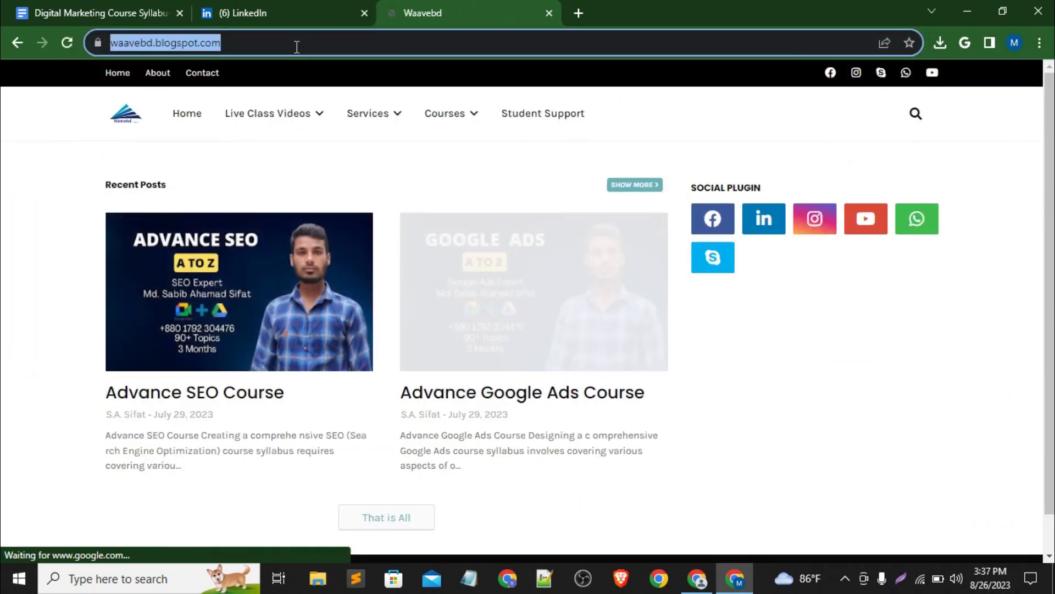
left_click(266, 3)
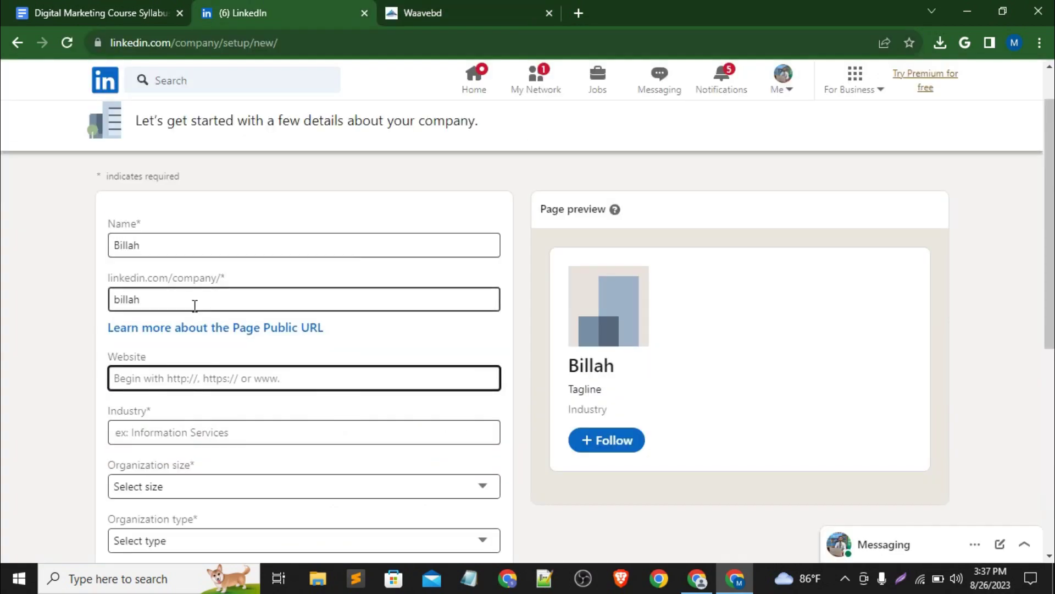
left_click(164, 377)
key("ctrl+v")
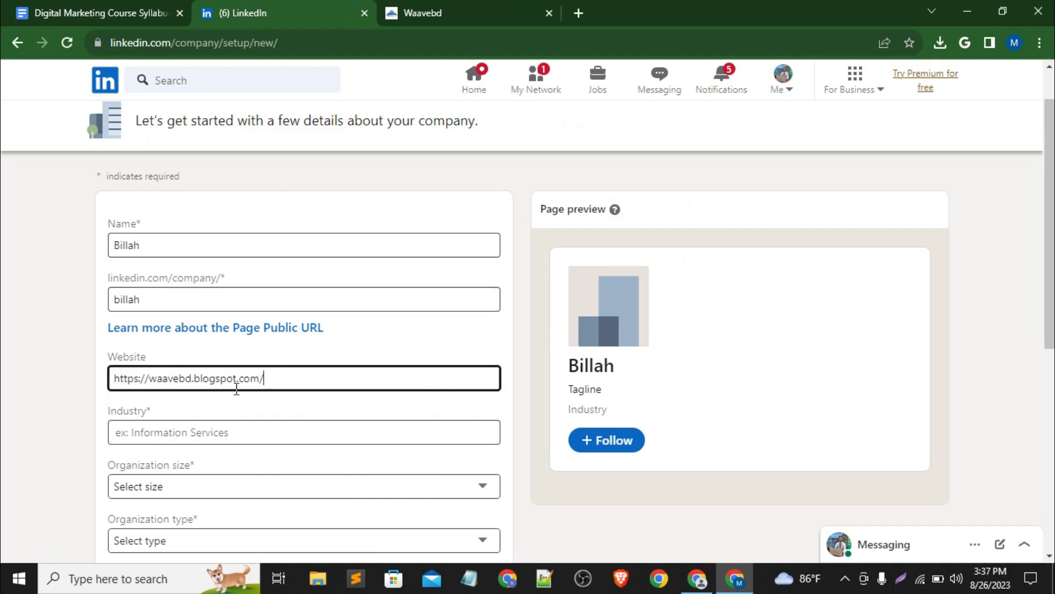
Find industries matching "infor" and set the company's industry to Technology, Information and Media.
scroll(235, 385, "down", 2)
left_click(174, 321)
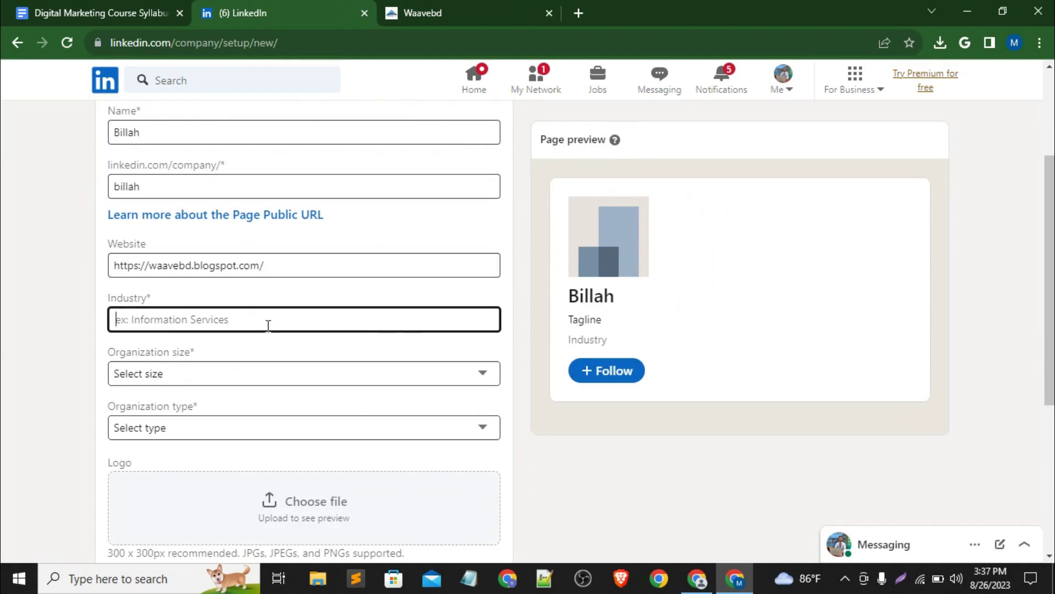
type("infor")
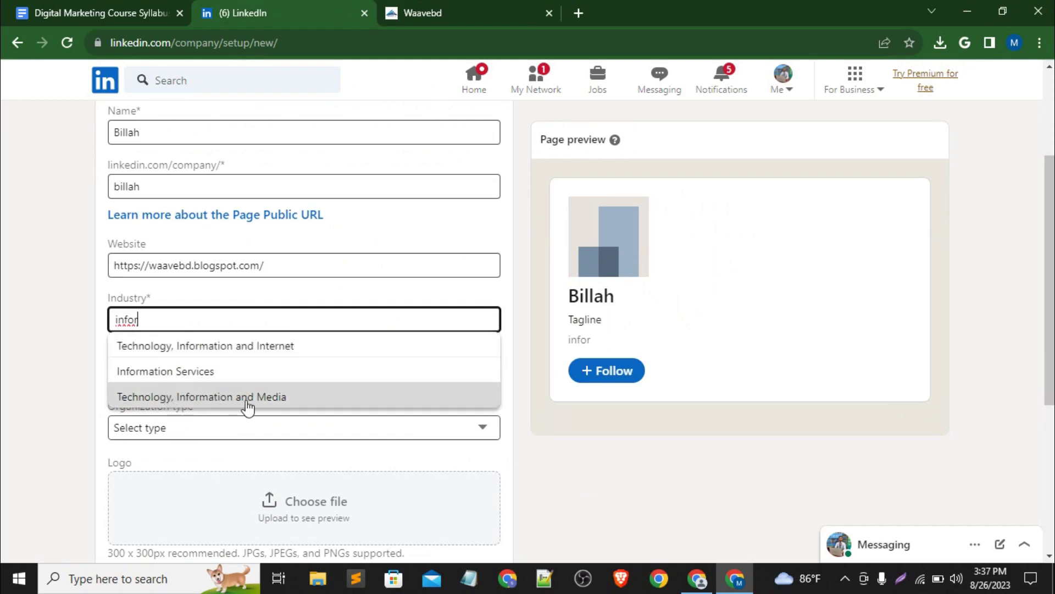
left_click(301, 402)
Set the organization size to 11–50 employees and the organization type to Public company.
left_click(178, 374)
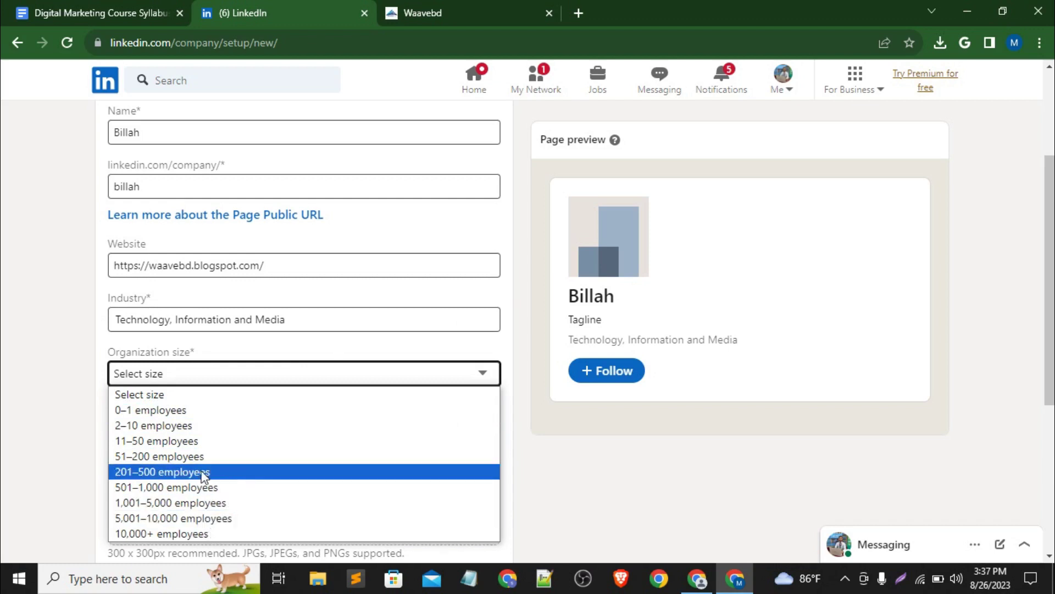
left_click(154, 440)
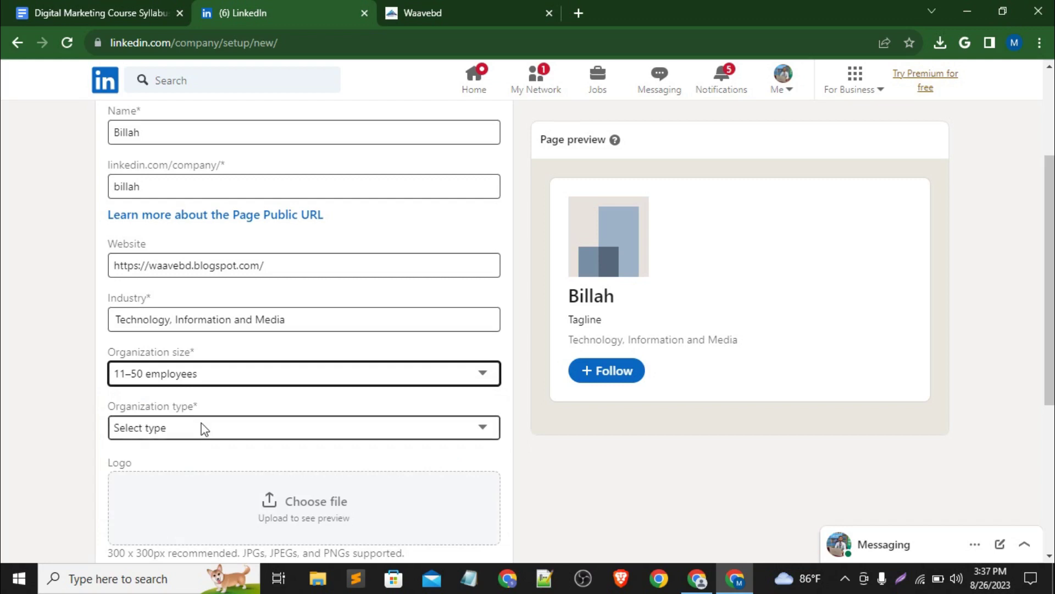
scroll(203, 429, "down", 1)
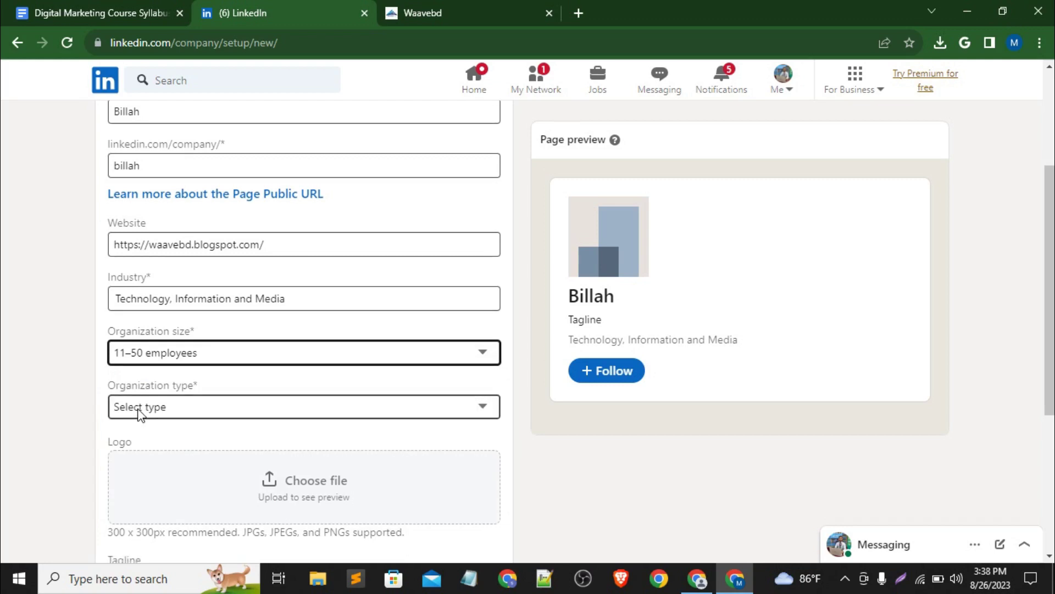
scroll(193, 424, "down", 1)
left_click(227, 358)
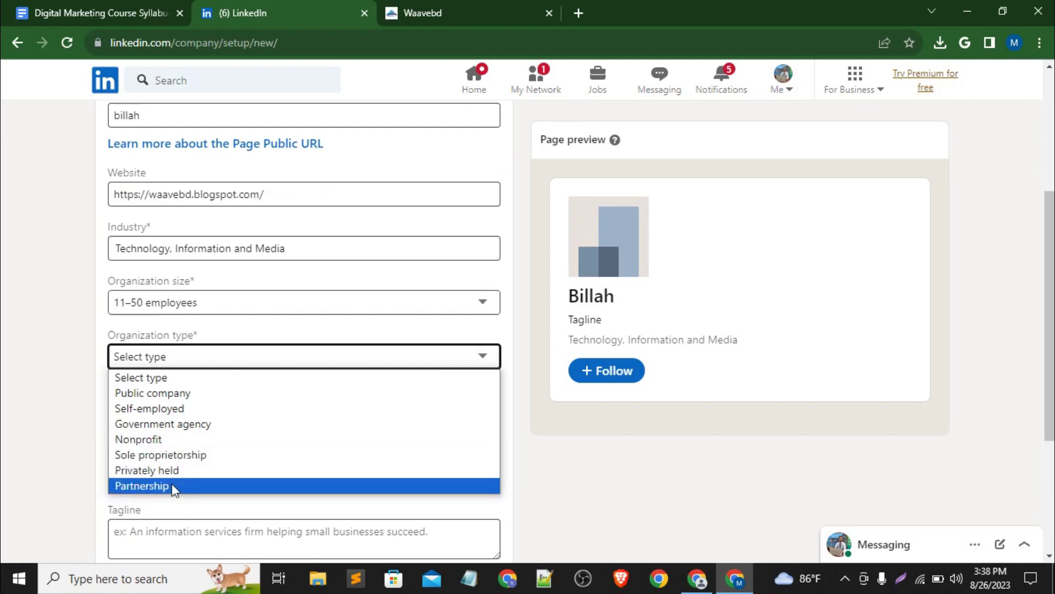
left_click(190, 394)
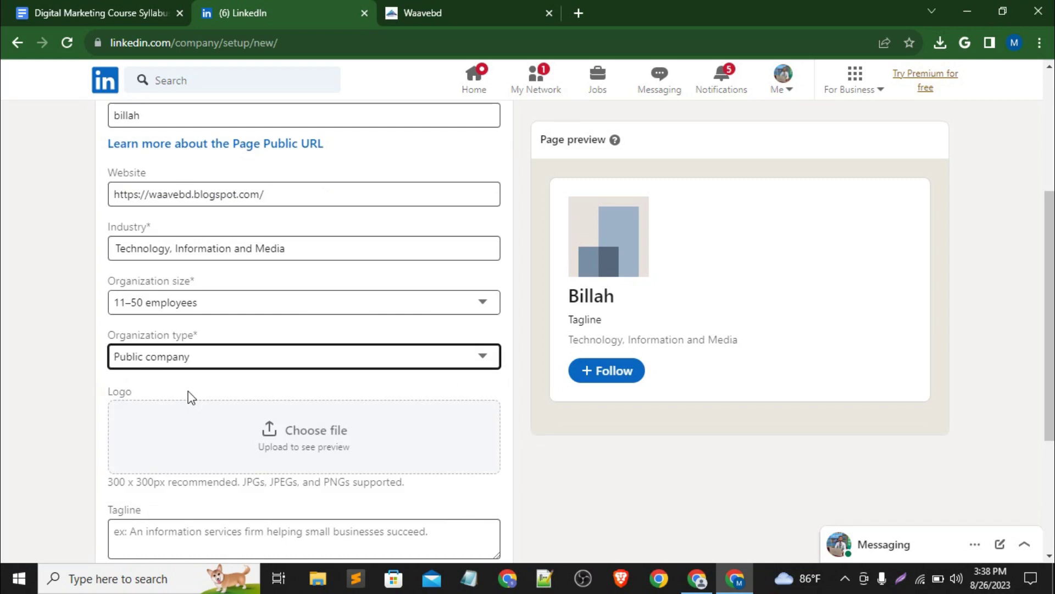
Search Google for "b logo" in a new browser tab and show the image results.
scroll(188, 391, "down", 2)
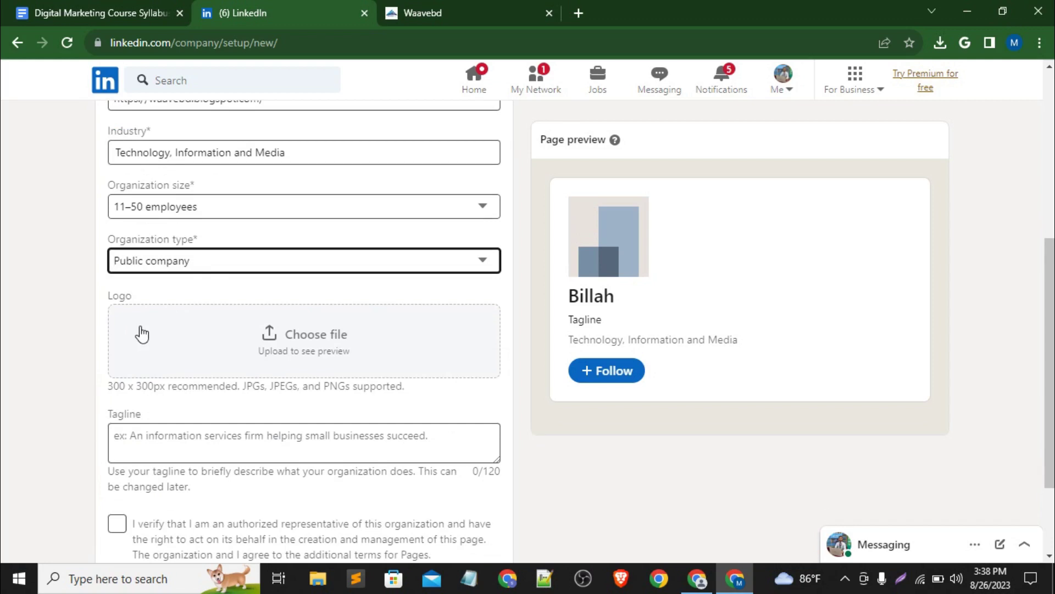
scroll(209, 278, "up", 6)
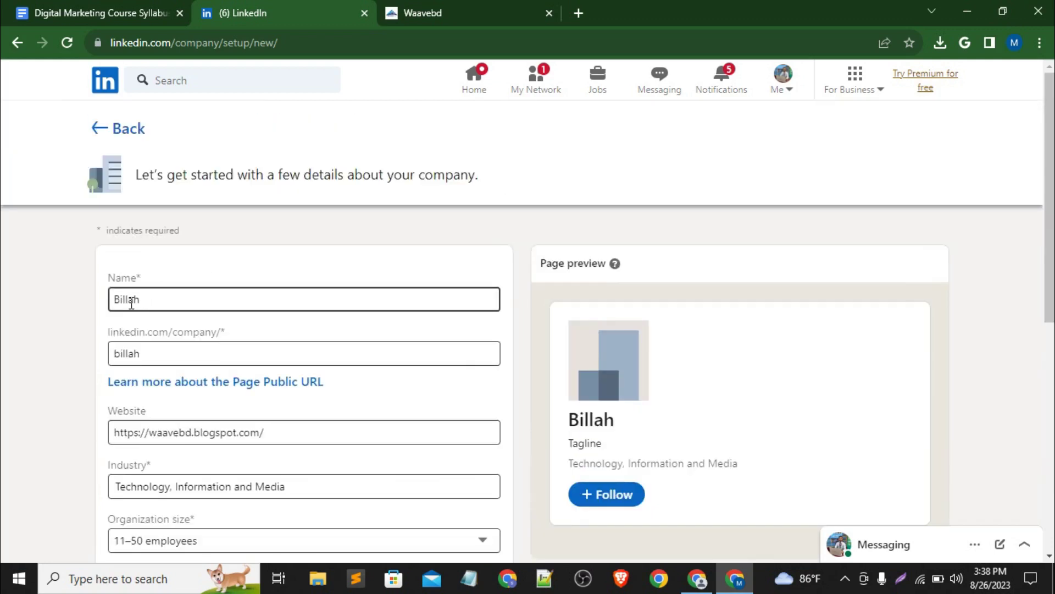
left_click(576, 13)
type("b")
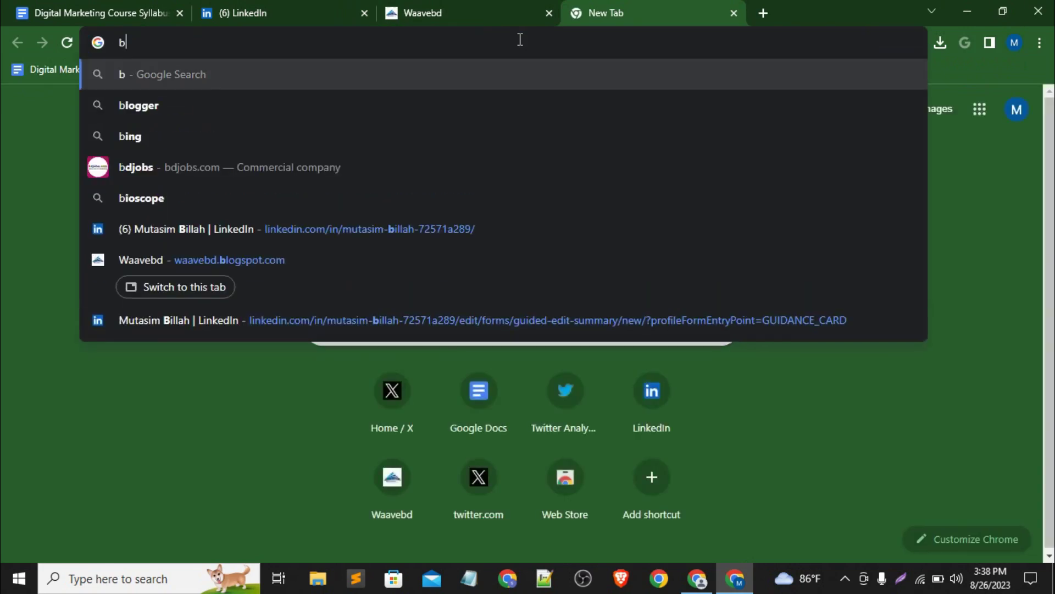
type(" logo")
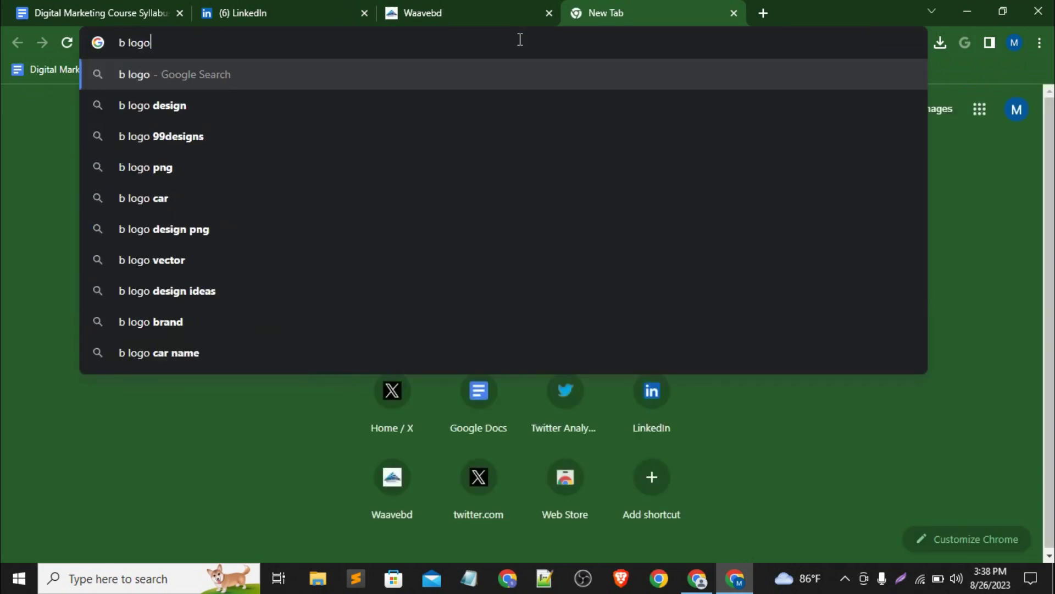
key("Return")
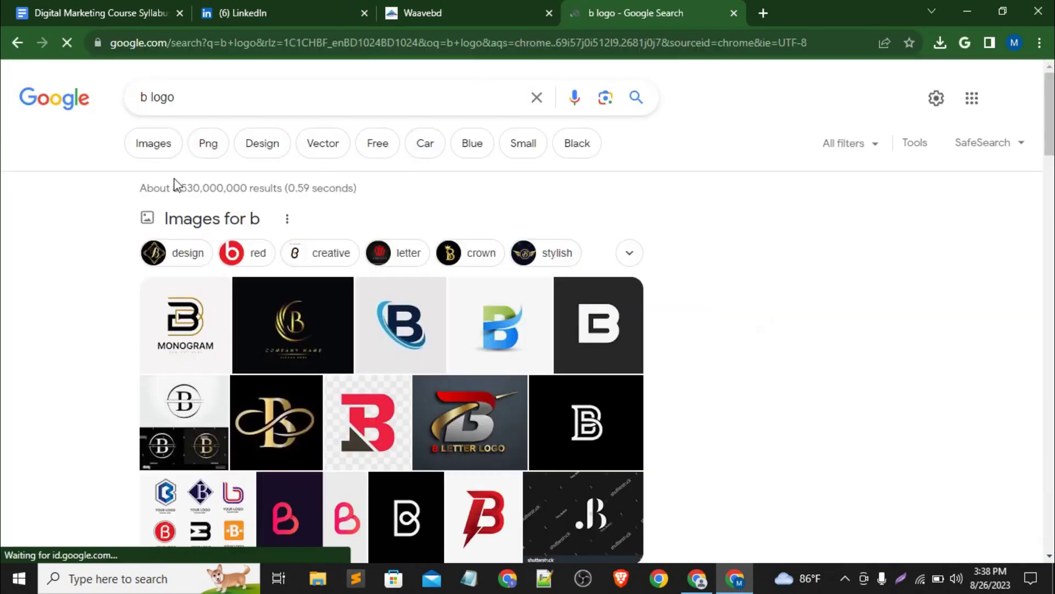
left_click(155, 147)
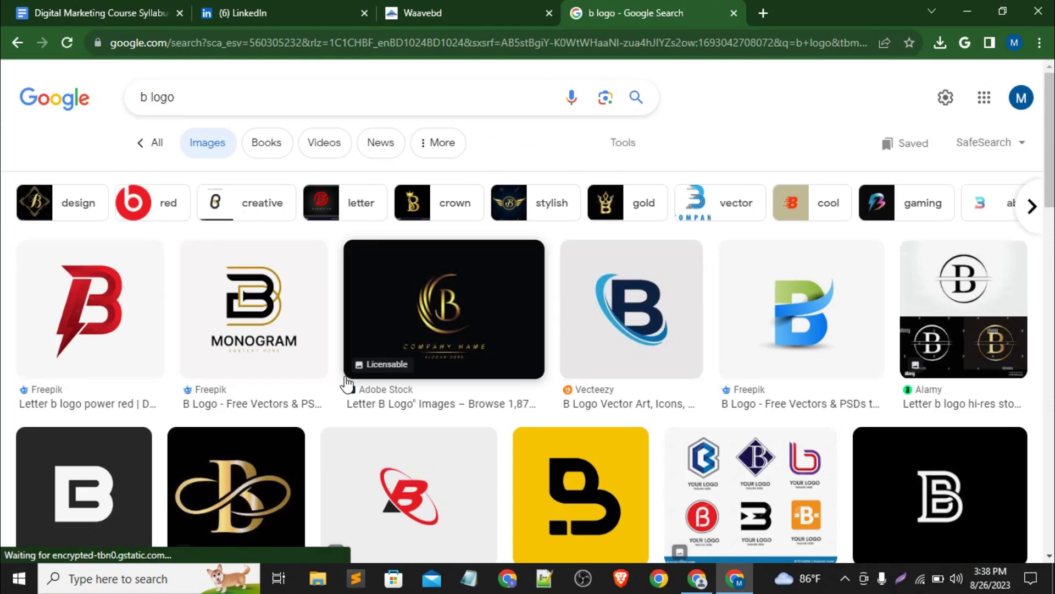
Save Vecteezy's dark blue B logo with the light blue swoosh to Downloads as a JPEG under its suggested file name.
scroll(346, 383, "down", 2)
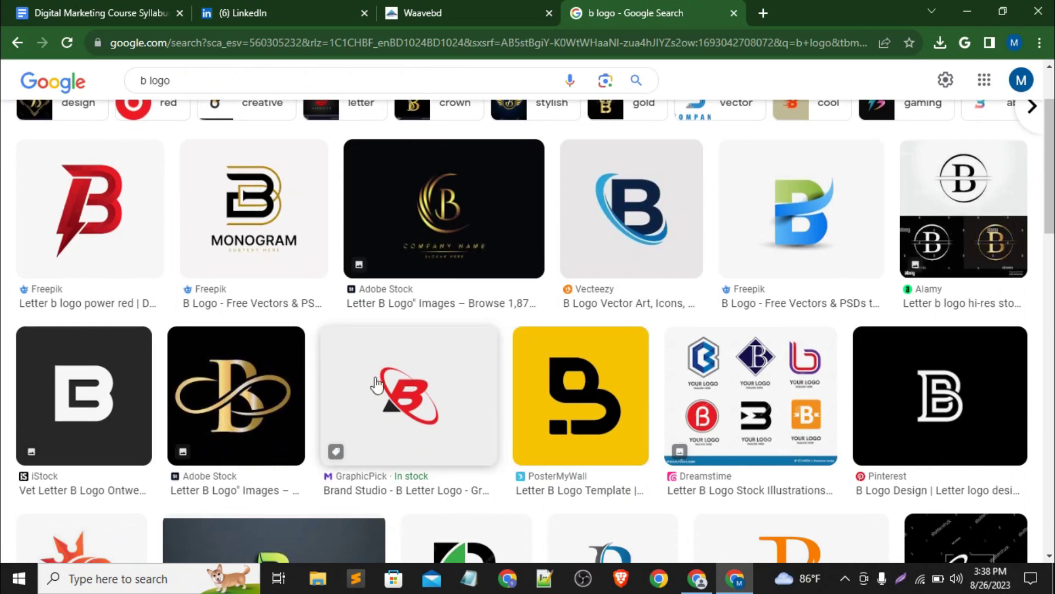
left_click(630, 208)
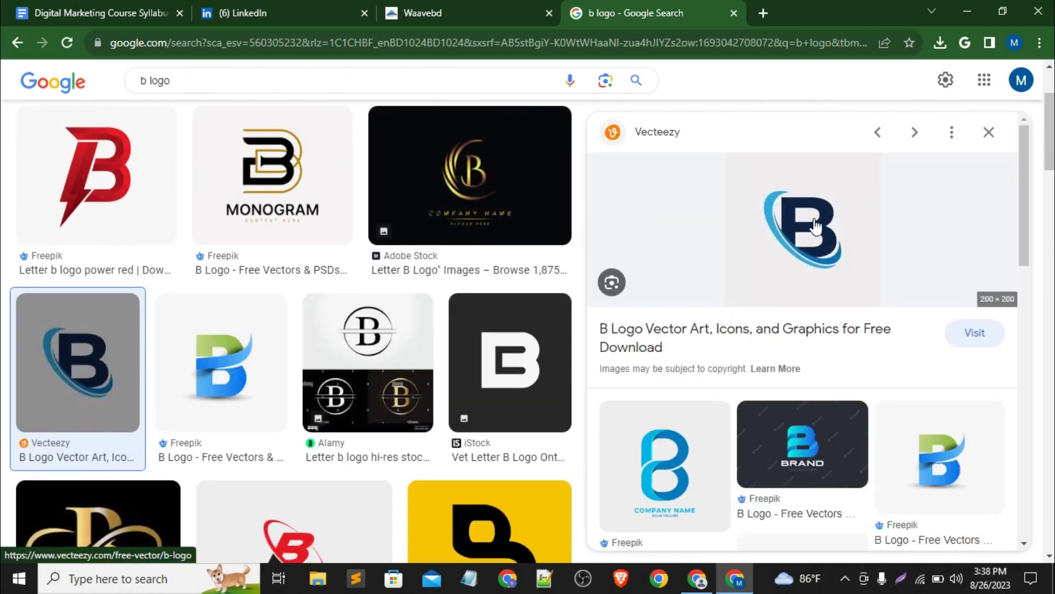
right_click(795, 210)
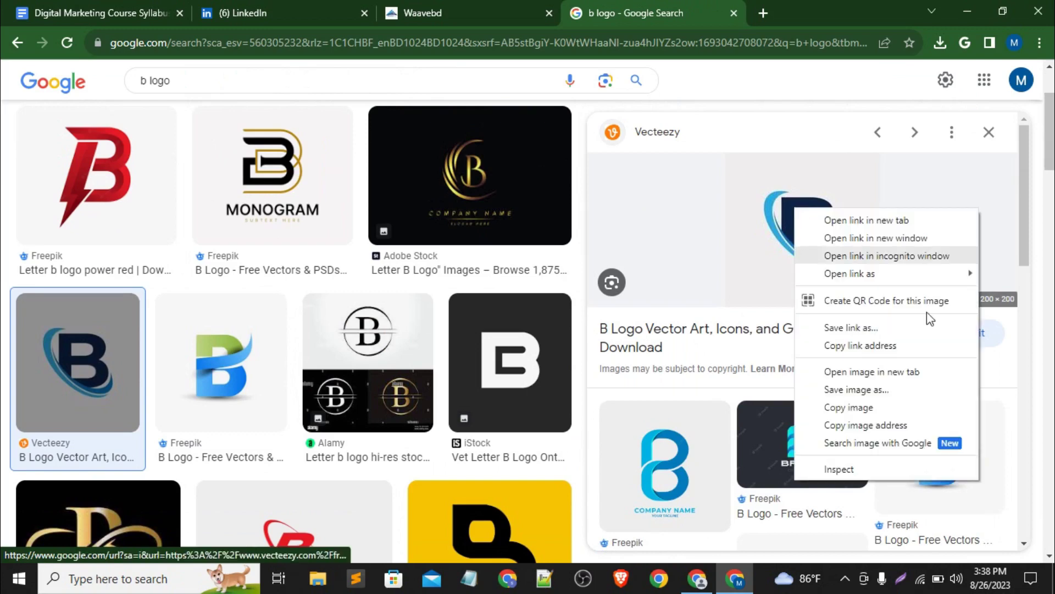
left_click(836, 394)
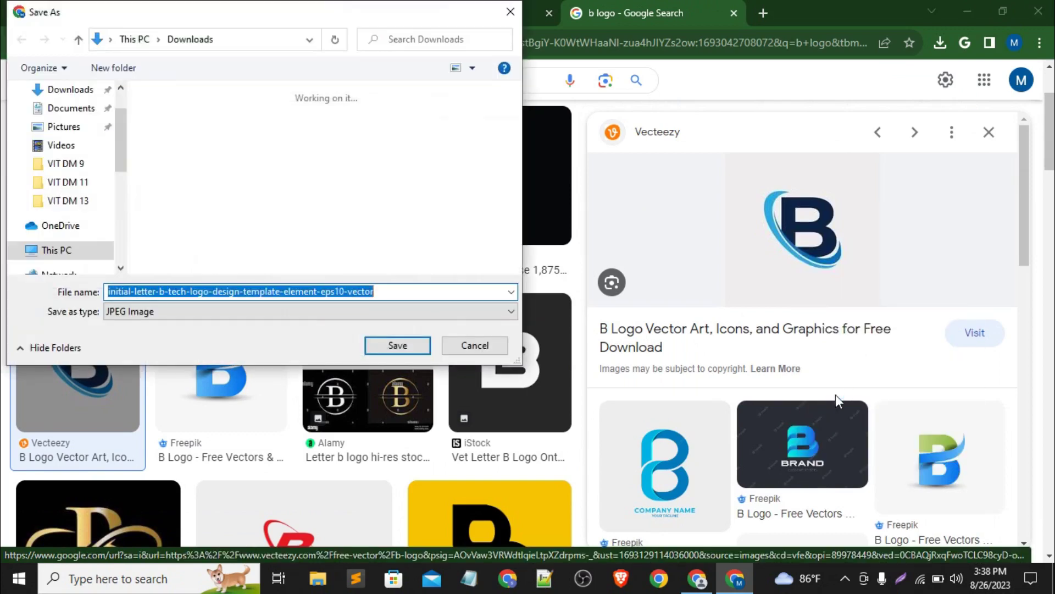
key("Return")
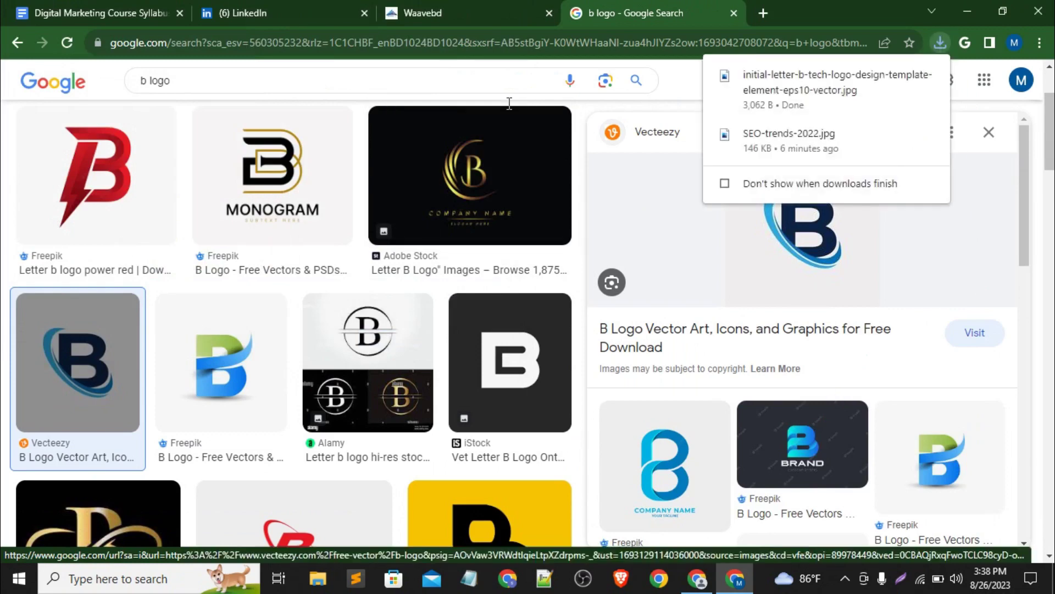
Return to the LinkedIn company form and upload initial-letter-b-tech-logo-design-template-element-eps10-vector as the logo.
left_click(242, 12)
key("Tab")
key("Tab")
key("Tab")
key("Tab")
key("Tab")
key("Tab")
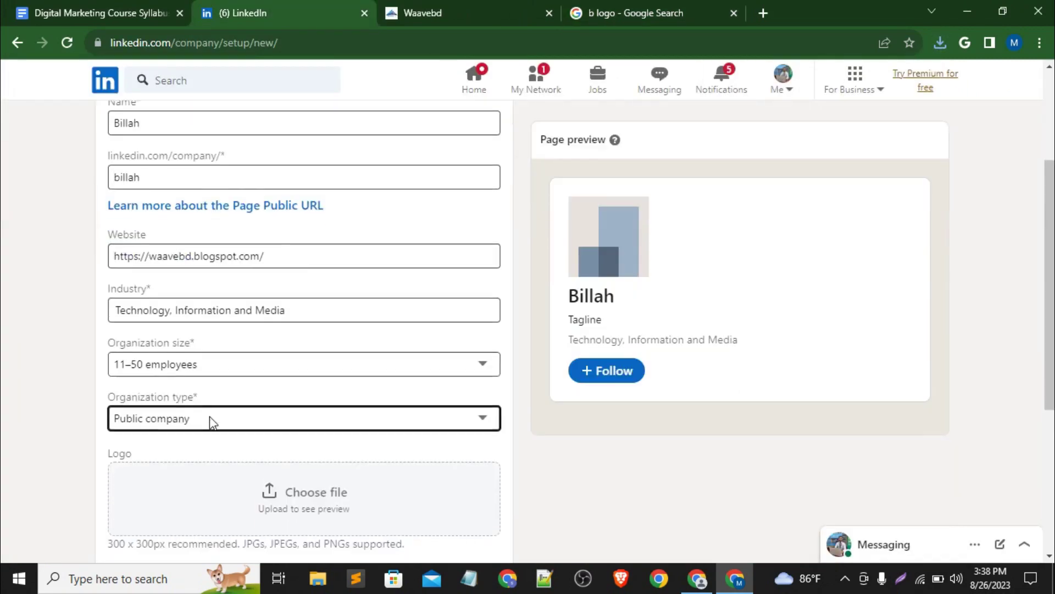
left_click(293, 423)
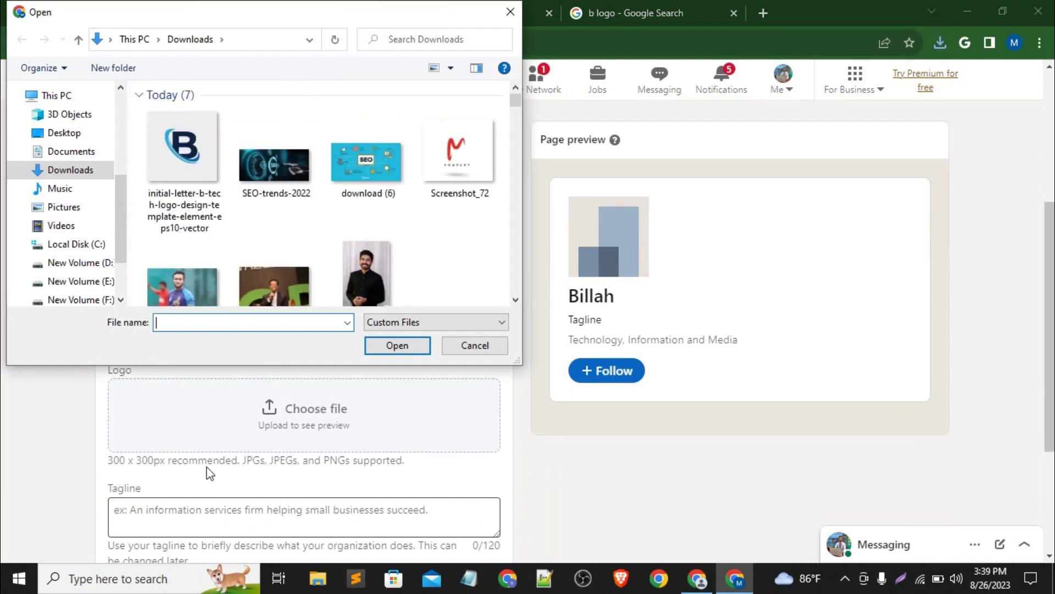
double_click(183, 146)
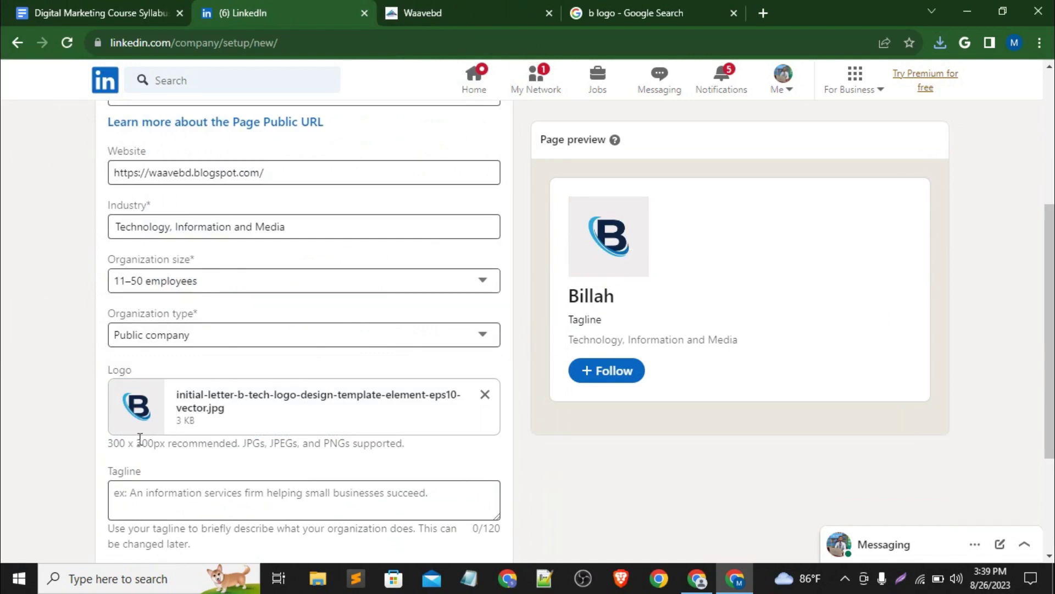
double_click(254, 443)
left_click(260, 443)
left_click_drag(260, 443, 266, 443)
left_click_drag(292, 443, 303, 444)
double_click(341, 445)
left_click(342, 447)
Enter the tagline "I am Digital Marketing Expert" for the company page.
scroll(286, 434, "down", 1)
left_click(223, 432)
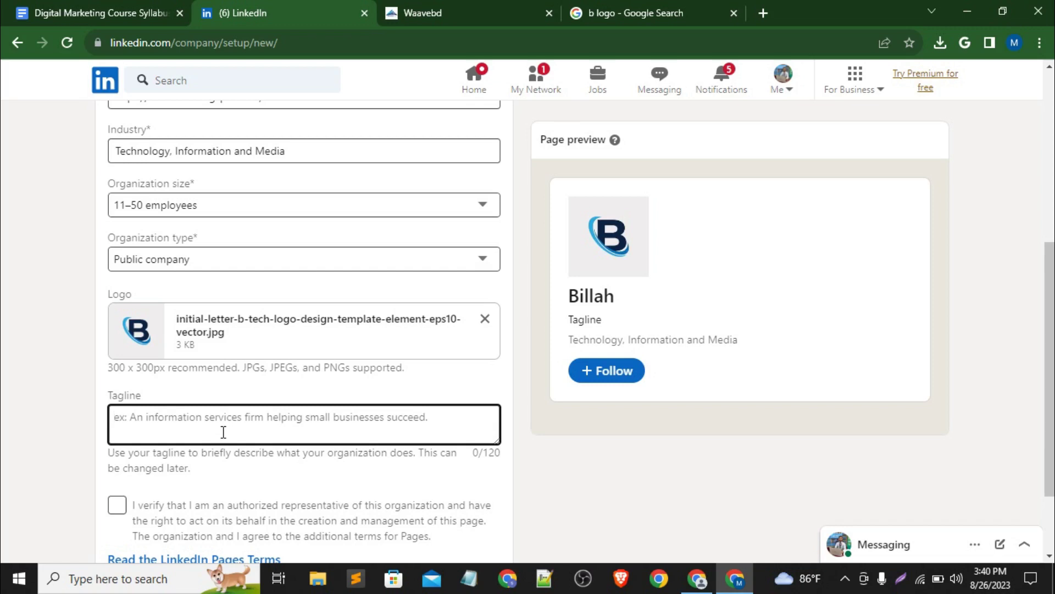
type("I am Di")
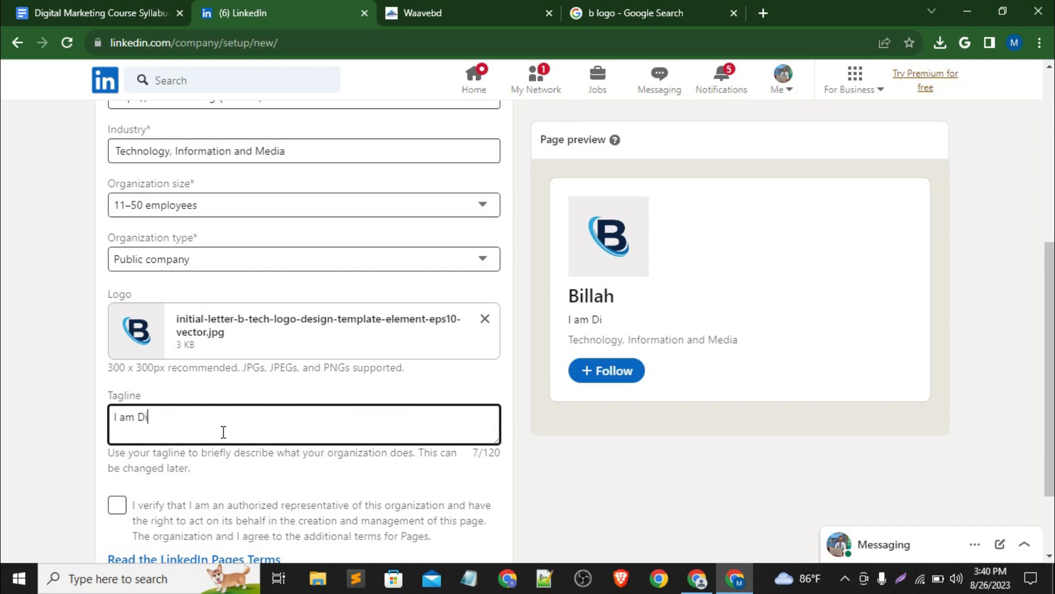
type("gital Ma")
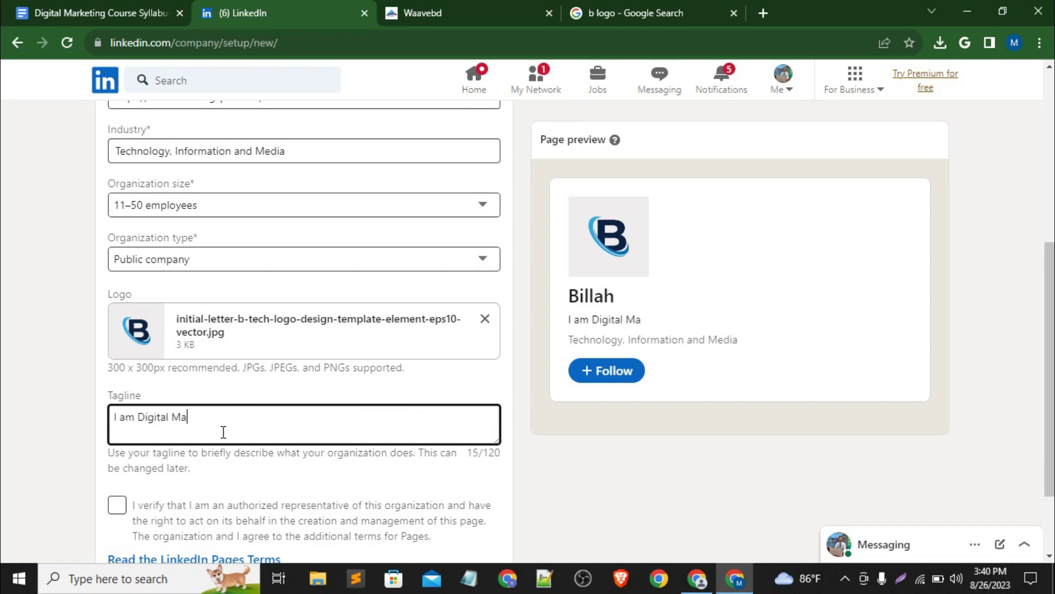
type("rketing Ex")
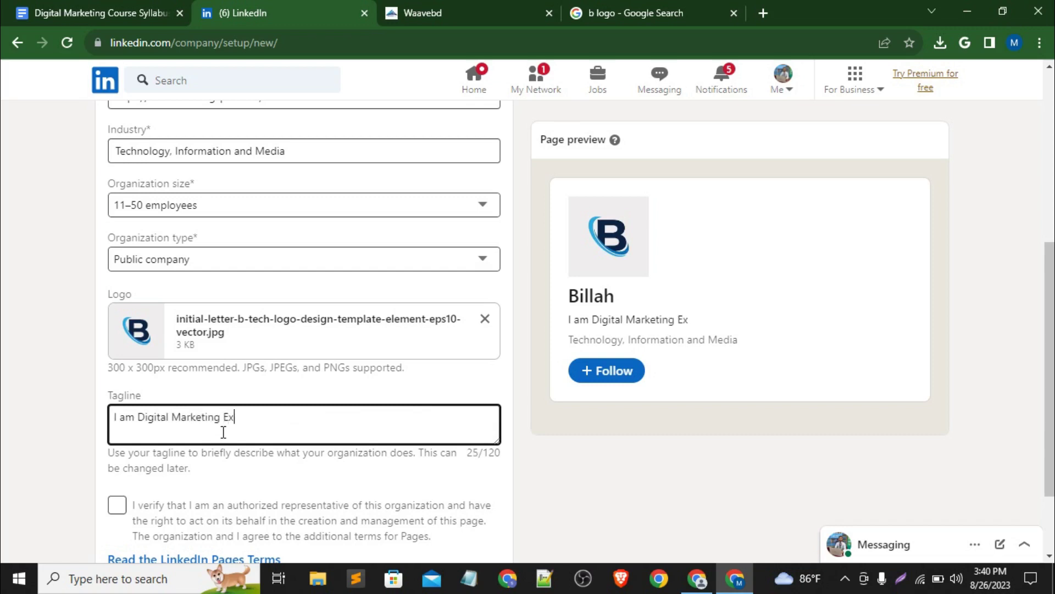
type("pert")
Confirm being an authorized representative who agrees to the Pages terms, and create the page.
scroll(225, 437, "down", 2)
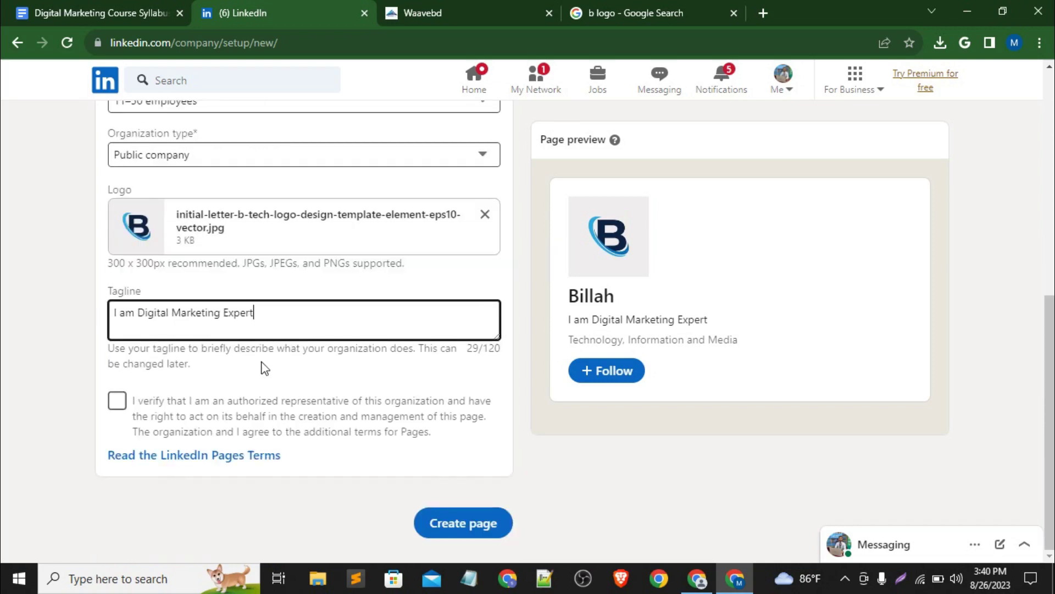
left_click(116, 404)
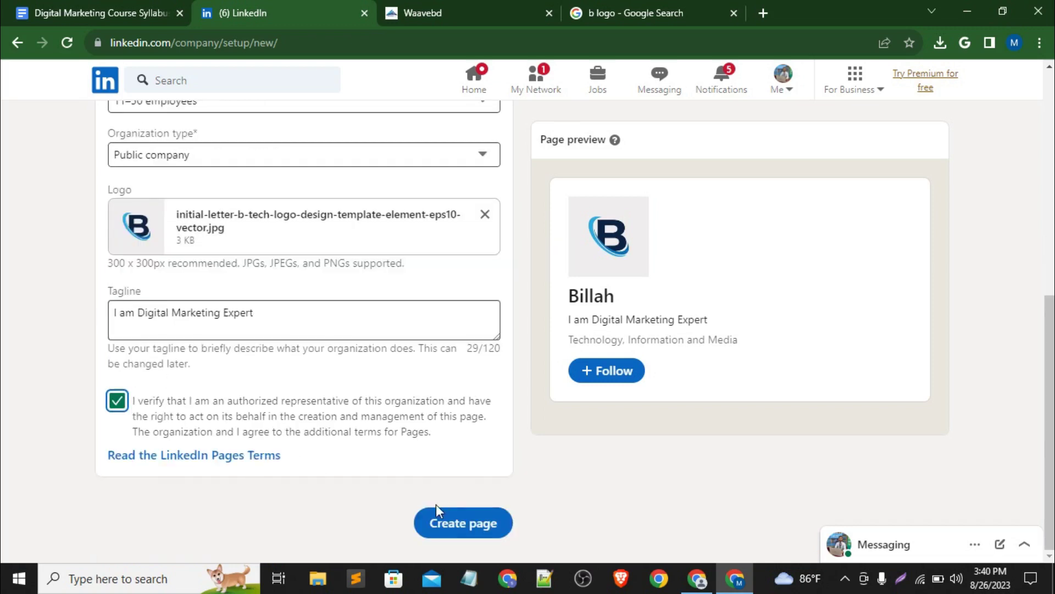
left_click(443, 523)
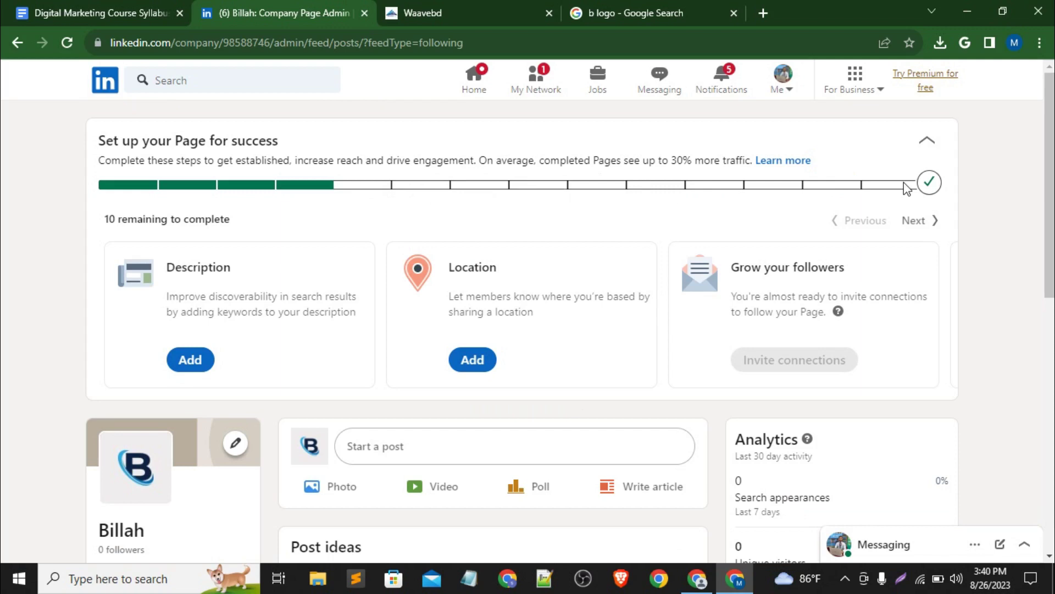
Open the page editor from the Description setup card and look through the Overview, Buttons and Page info sections.
left_click(191, 360)
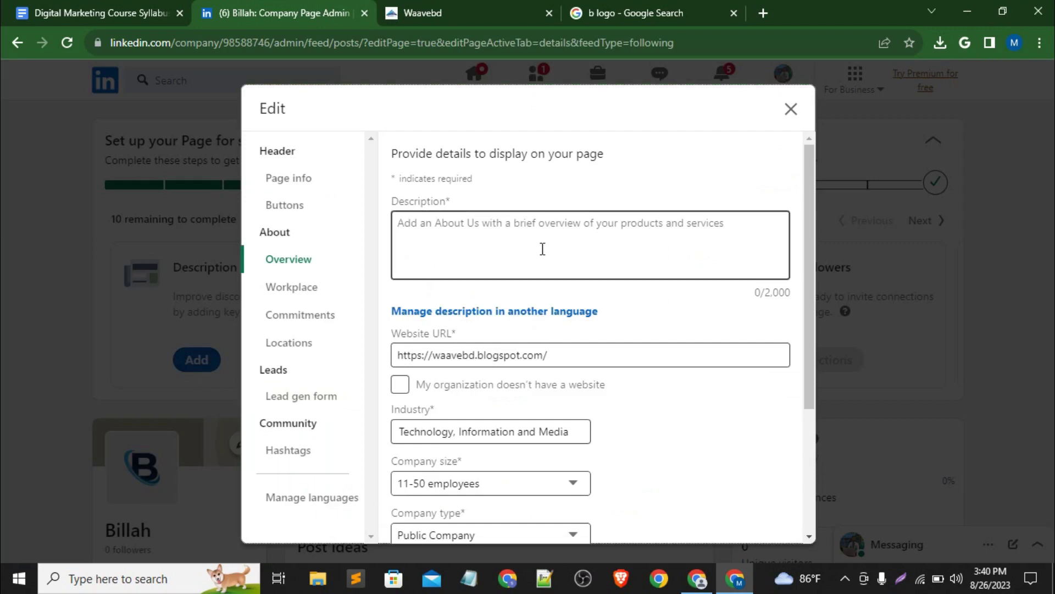
scroll(509, 422, "down", 3)
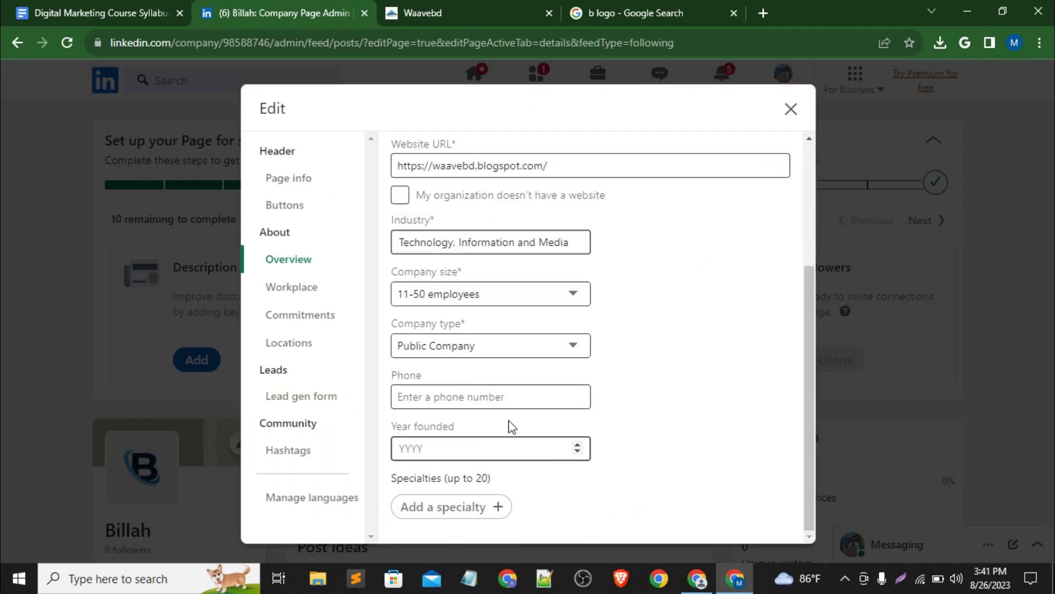
scroll(511, 423, "up", 3)
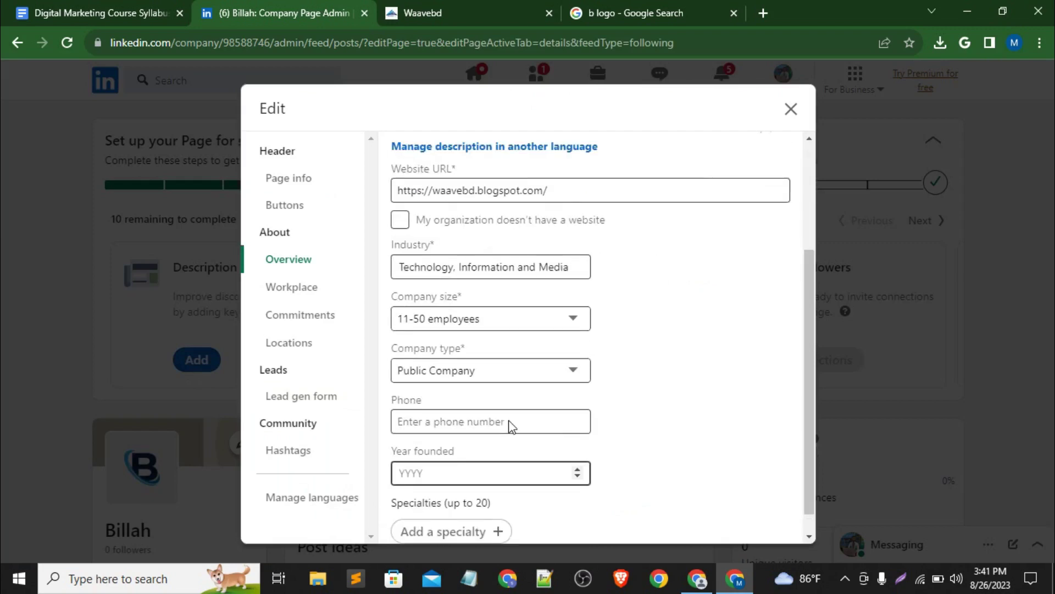
left_click(292, 206)
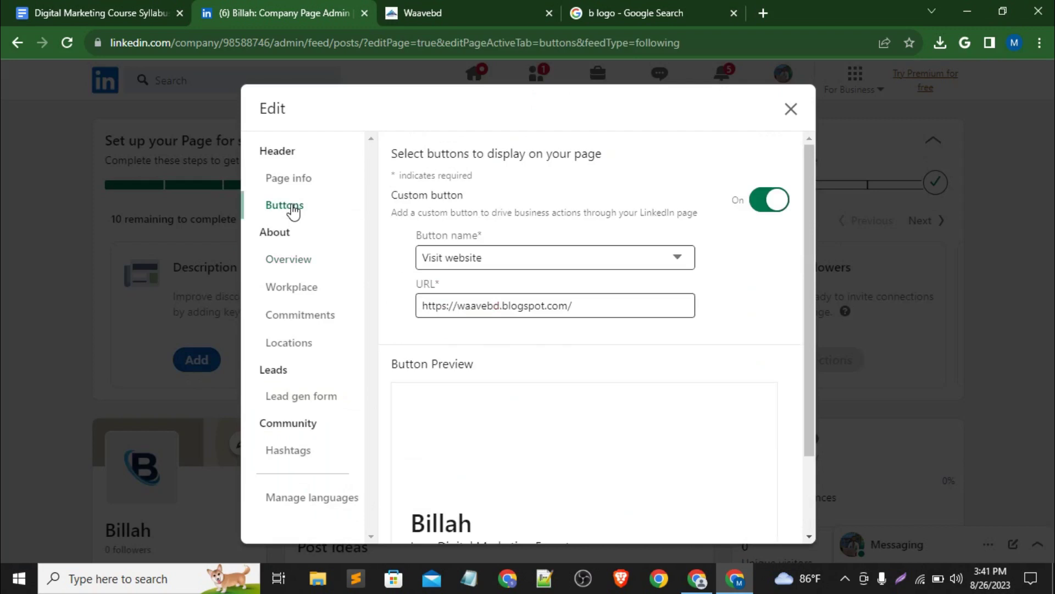
left_click(285, 262)
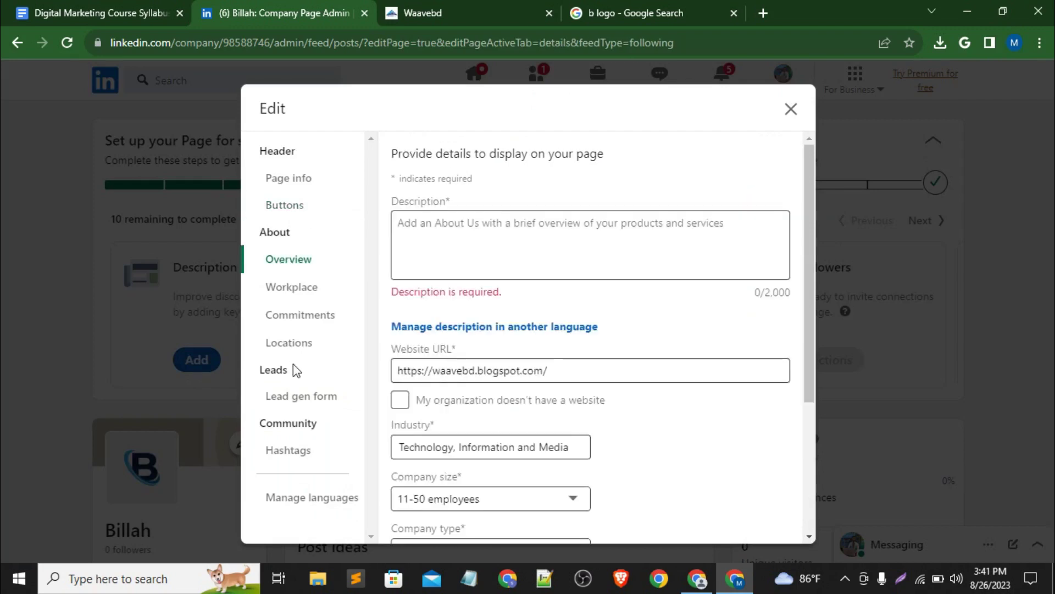
left_click(300, 186)
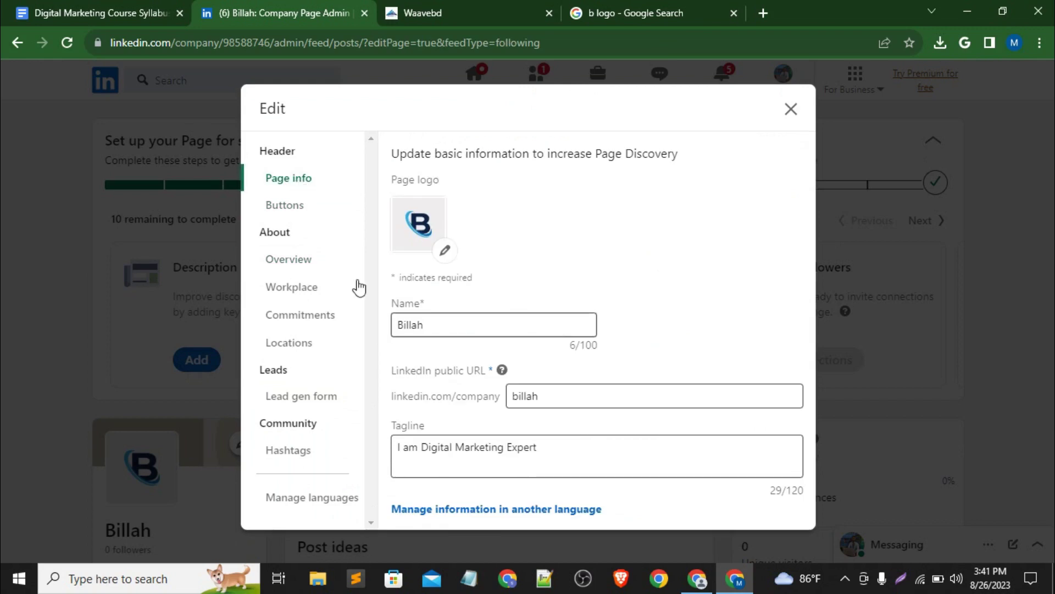
Examine the custom button's available names and its preview without changing the selection.
left_click(288, 216)
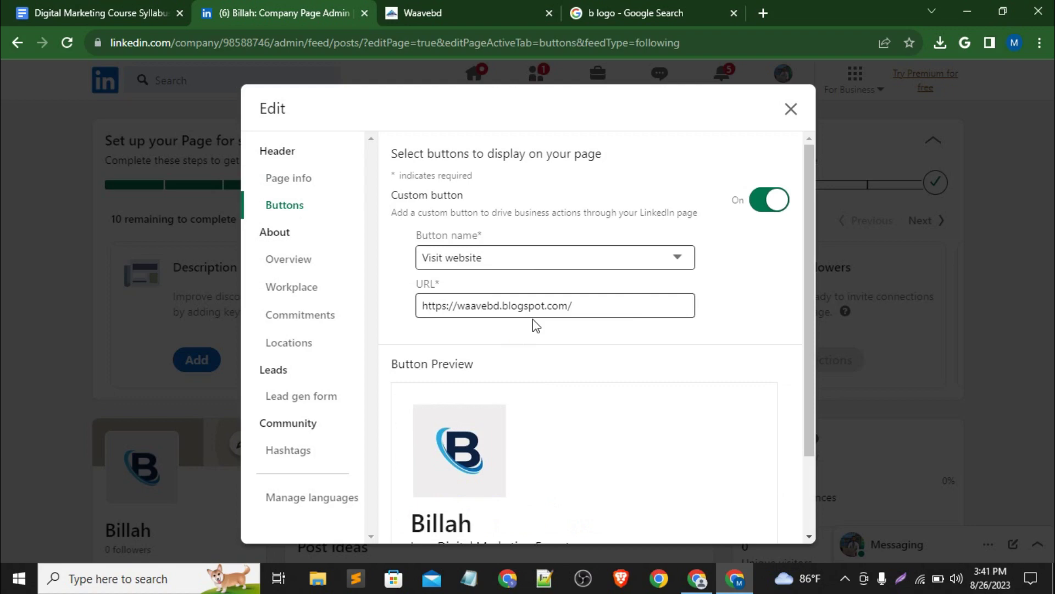
left_click(573, 262)
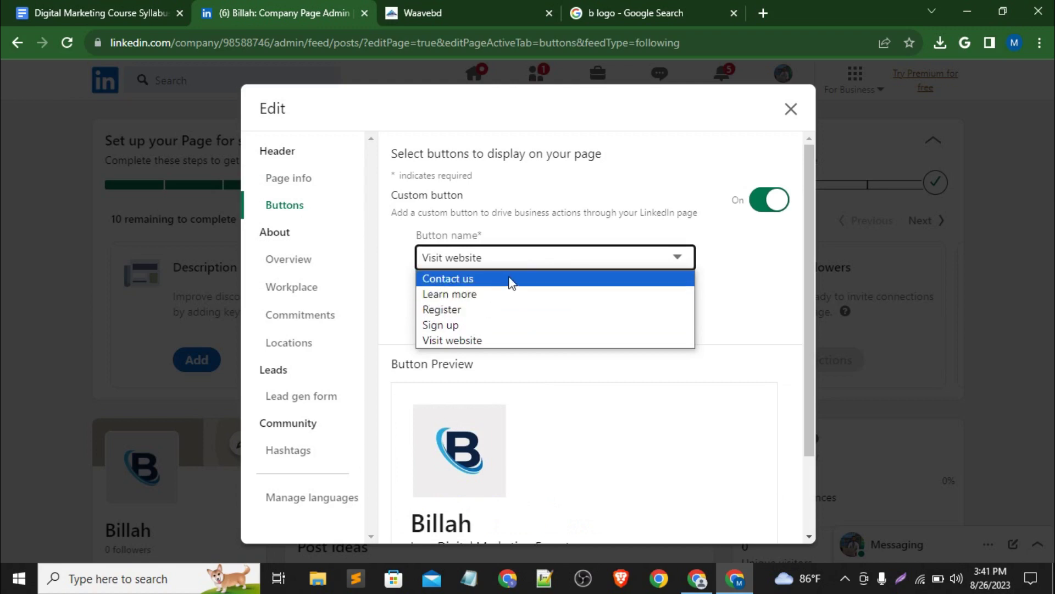
left_click(717, 249)
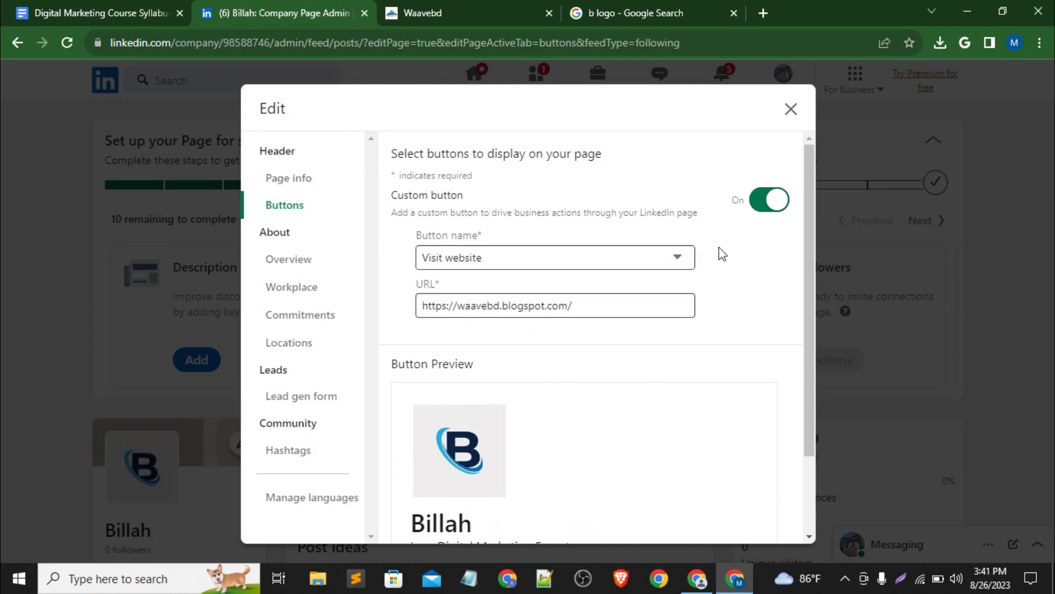
scroll(588, 307, "down", 2)
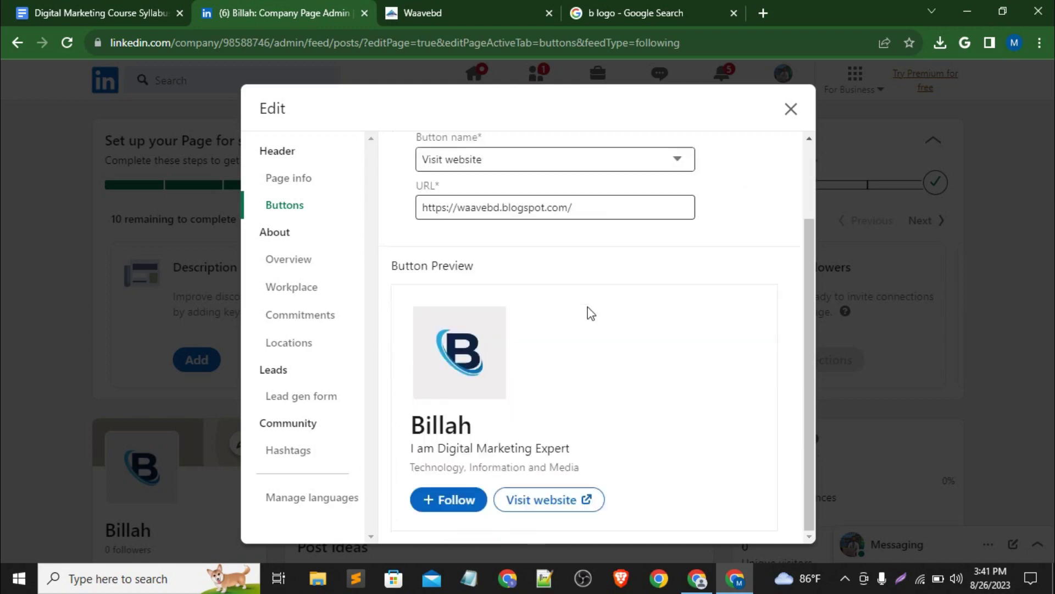
Return to the Overview details and check the description field's character limit.
left_click(289, 260)
scroll(528, 318, "up", 2)
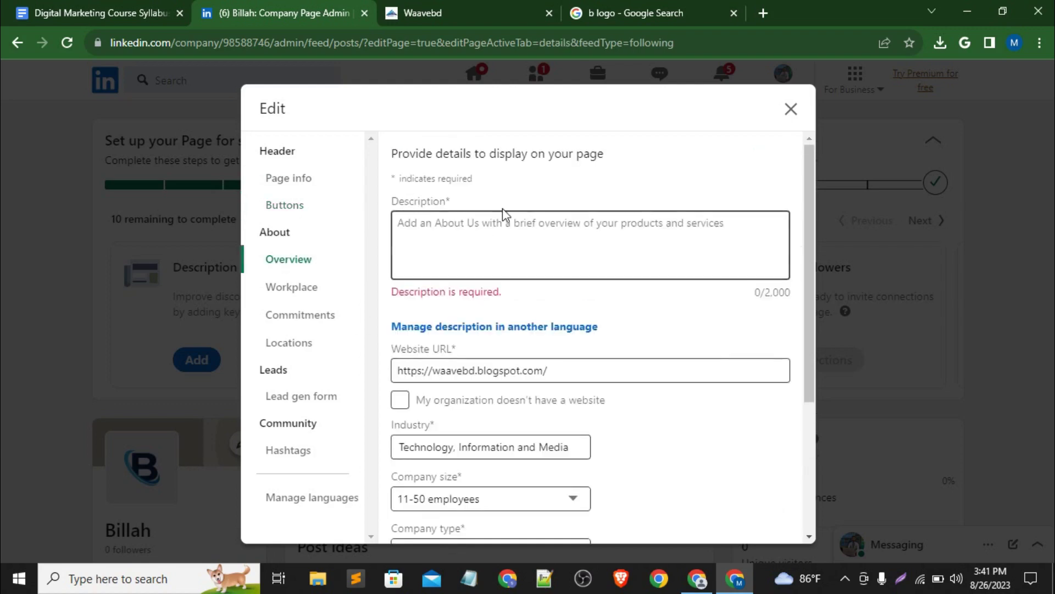
left_click(494, 245)
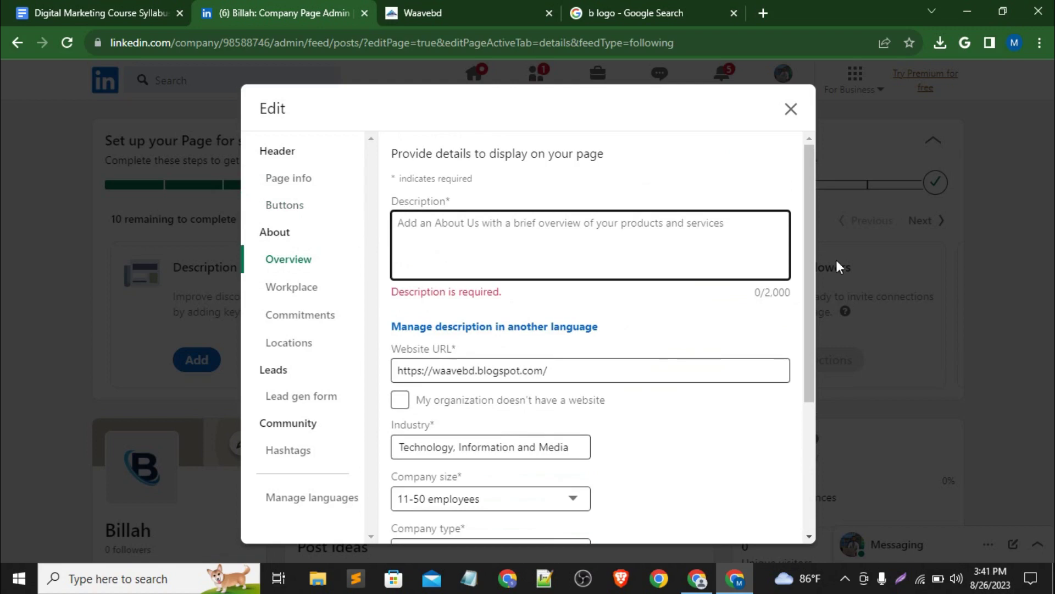
double_click(771, 297)
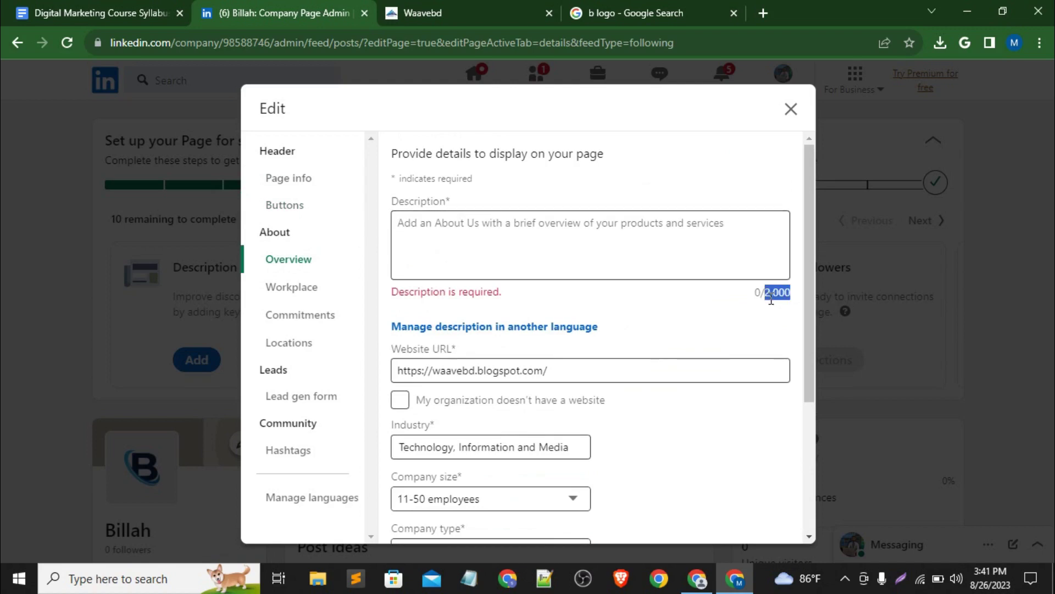
View the Workplace module settings, and continue past the Commitments introduction to the list of available commitments.
left_click(294, 296)
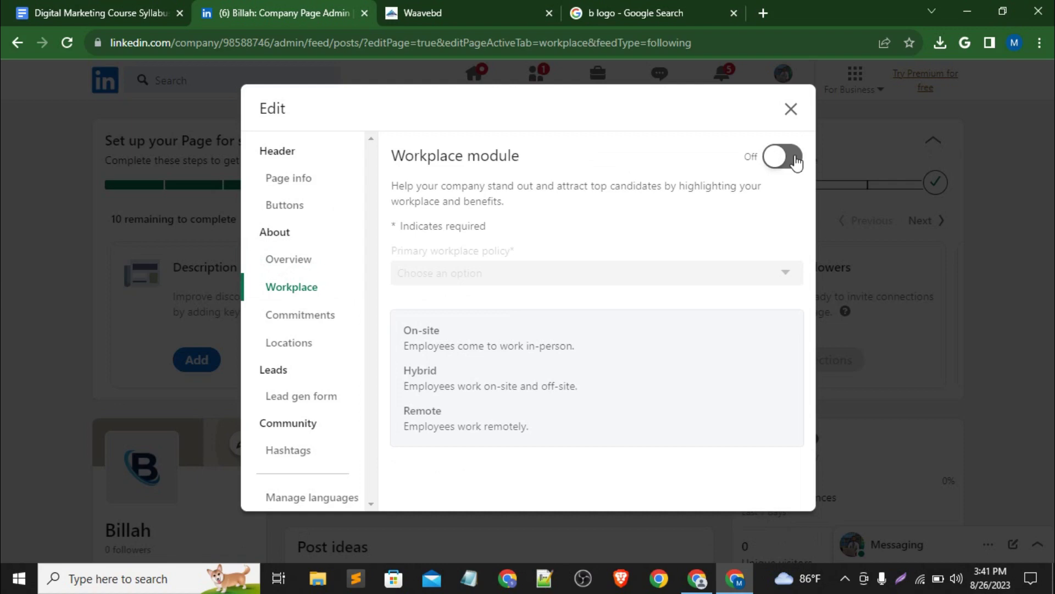
left_click(314, 324)
scroll(527, 323, "down", 1)
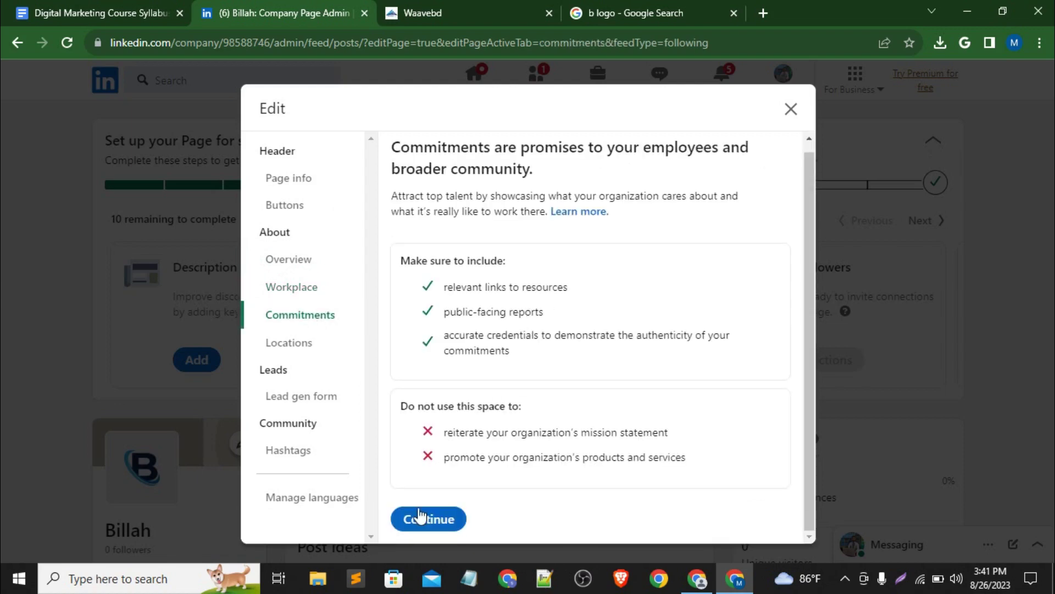
left_click(420, 518)
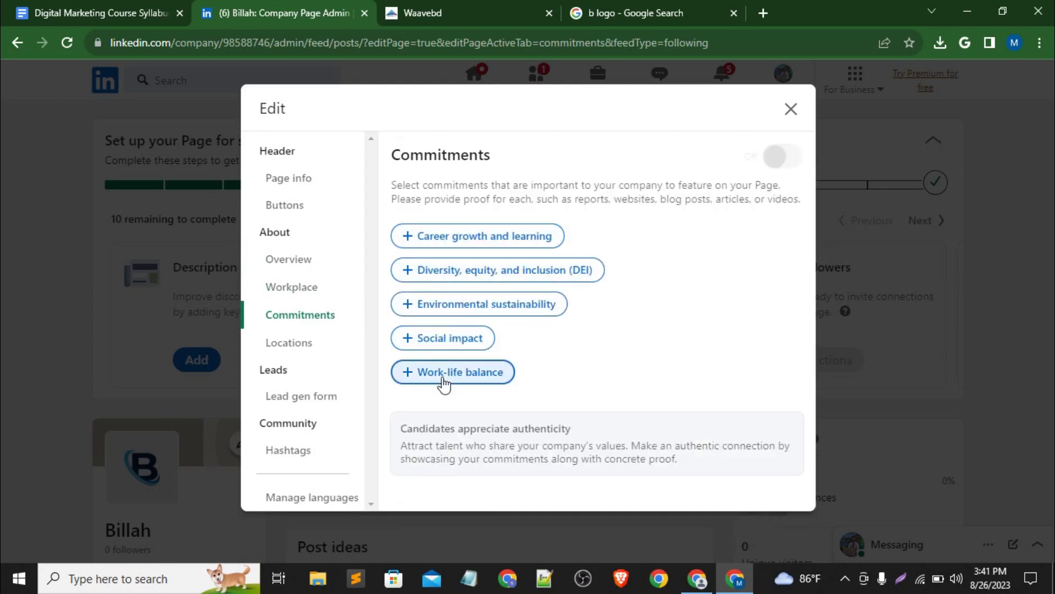
Start a Social impact commitment to examine its description, pledge and resource fields, and discard the edits.
left_click(467, 340)
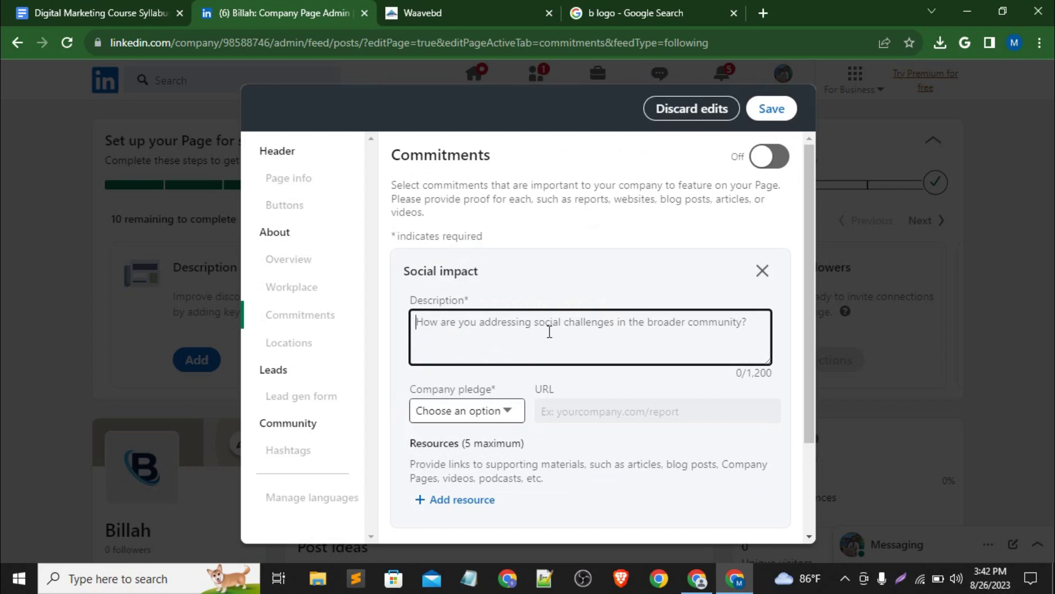
scroll(495, 407, "down", 1)
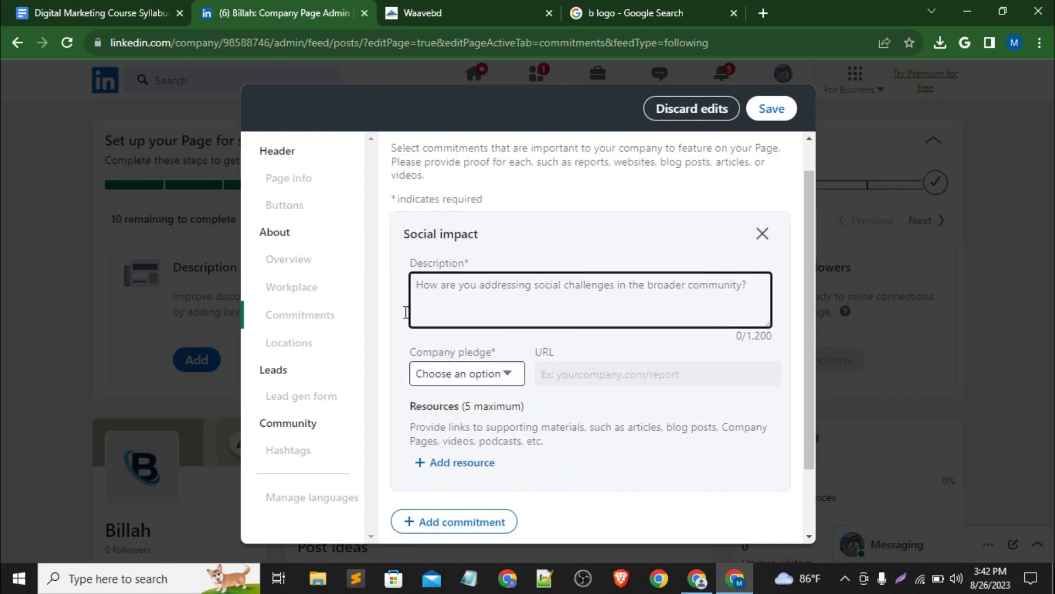
triple_click(456, 234)
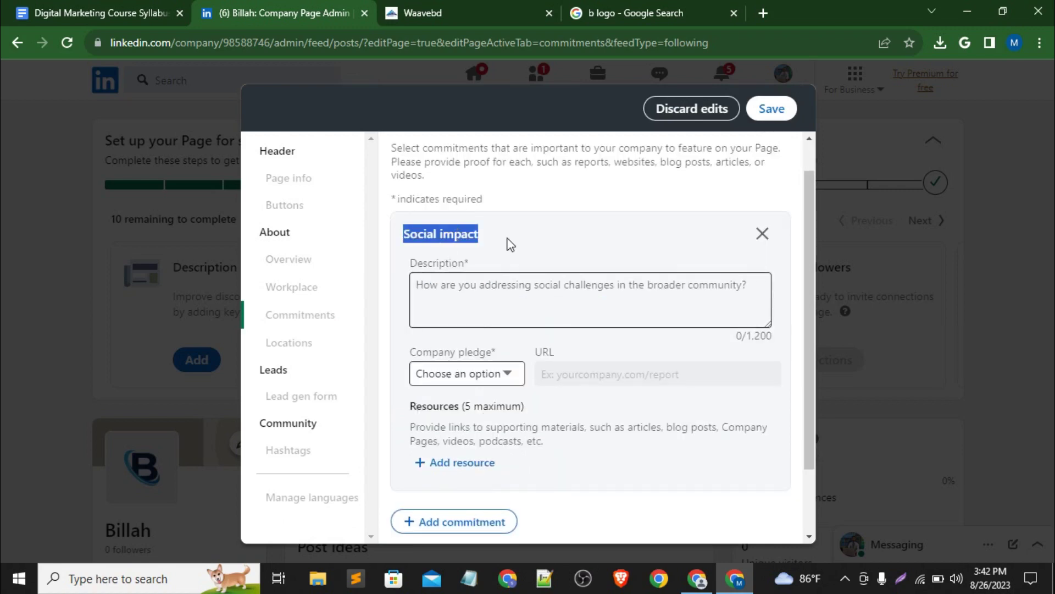
left_click(525, 286)
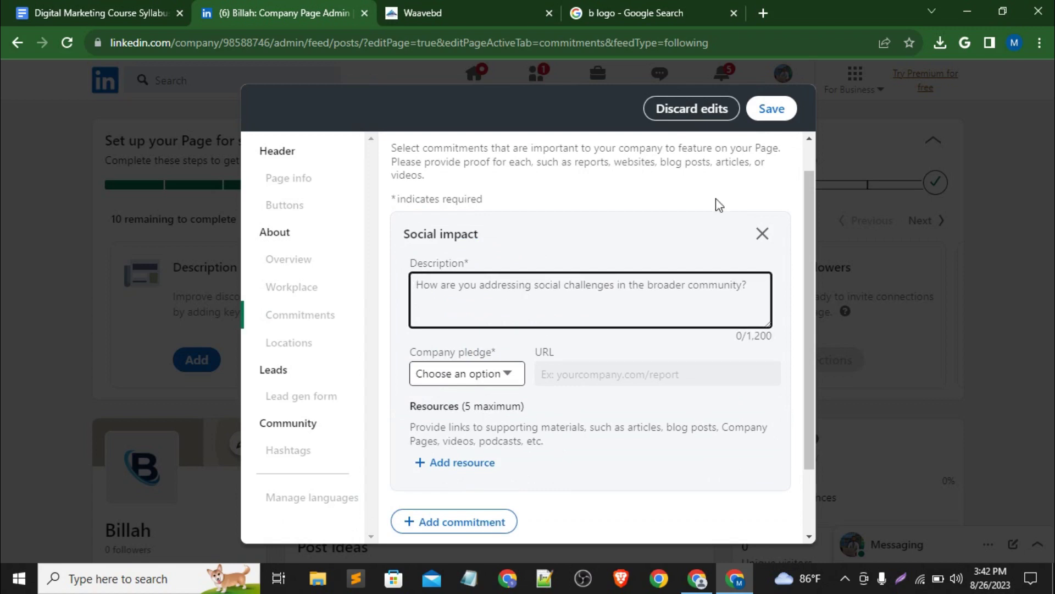
scroll(643, 238, "up", 1)
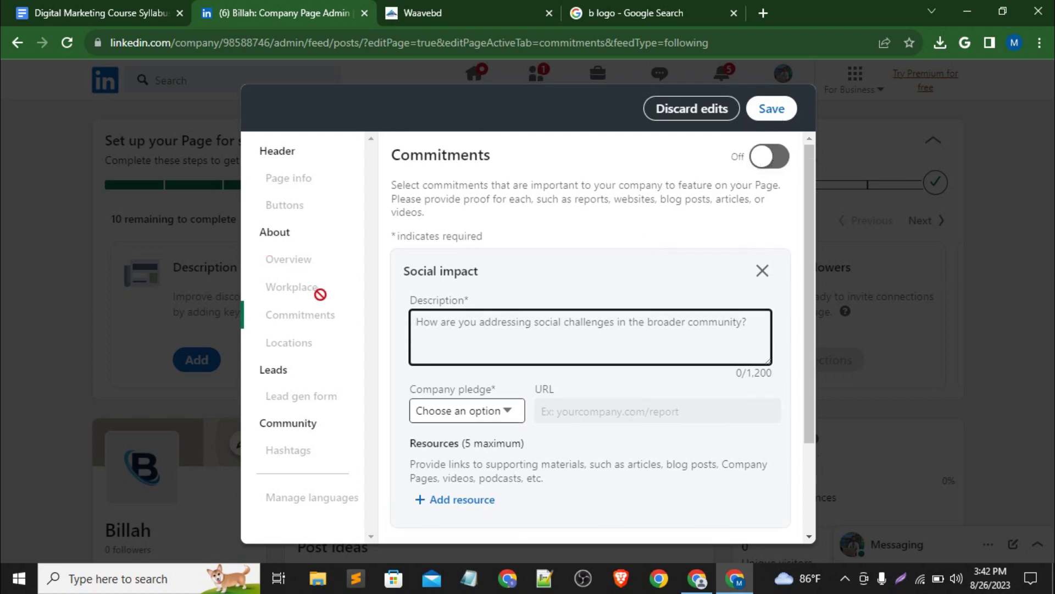
left_click(691, 113)
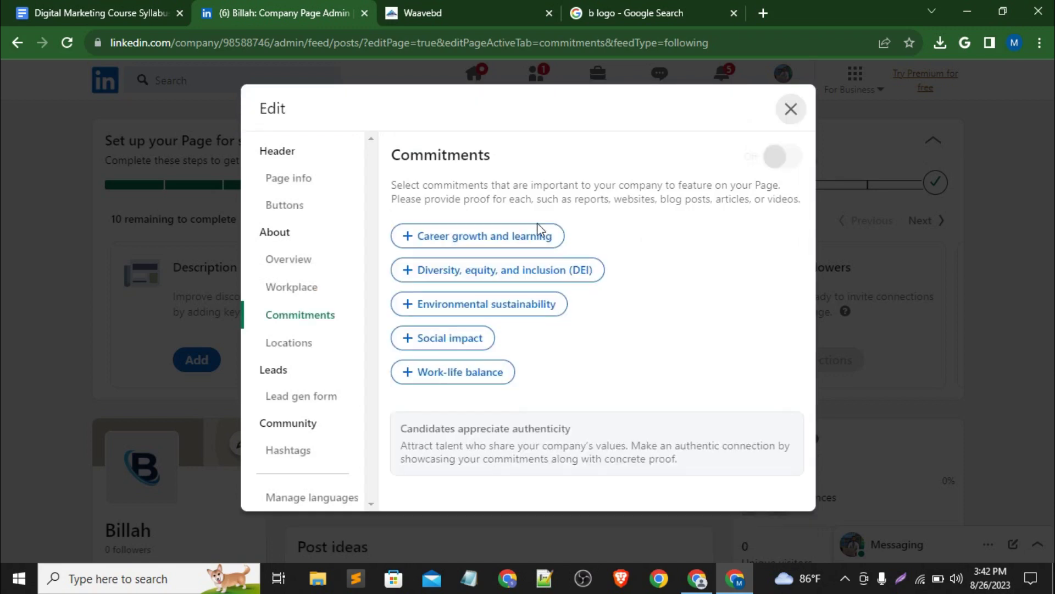
Open a new location entry and examine its country, street address, city, postal code and location name fields.
left_click(295, 343)
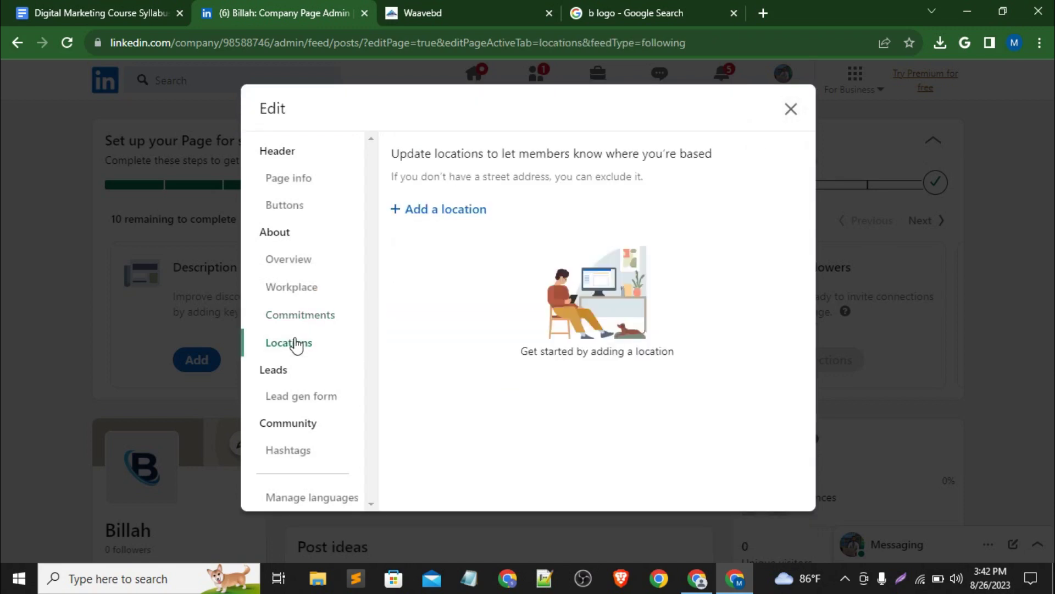
left_click(466, 212)
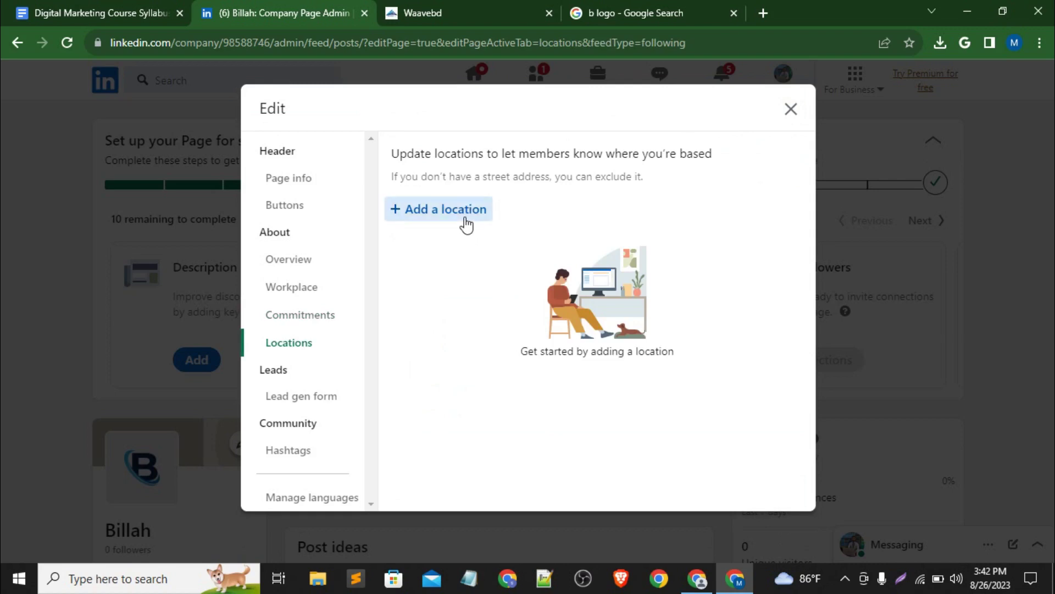
left_click(518, 339)
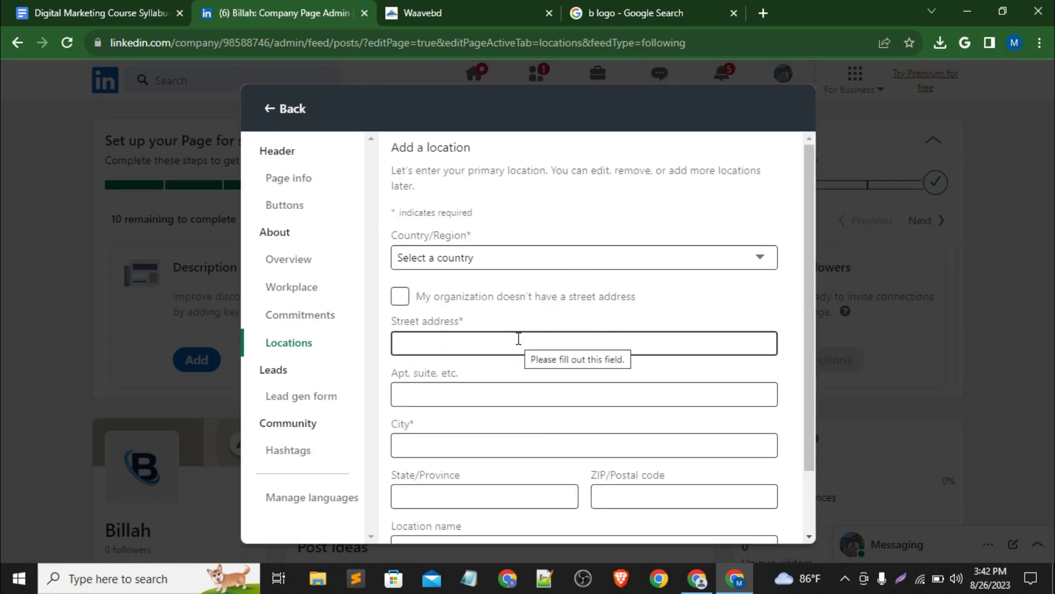
left_click(450, 337)
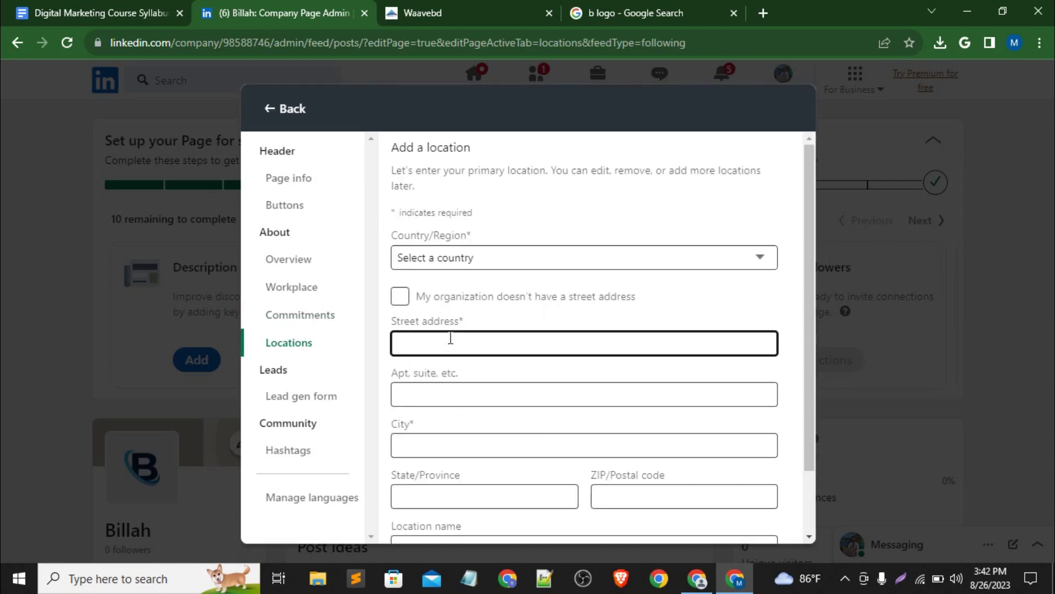
scroll(449, 337, "down", 1)
right_click(473, 367)
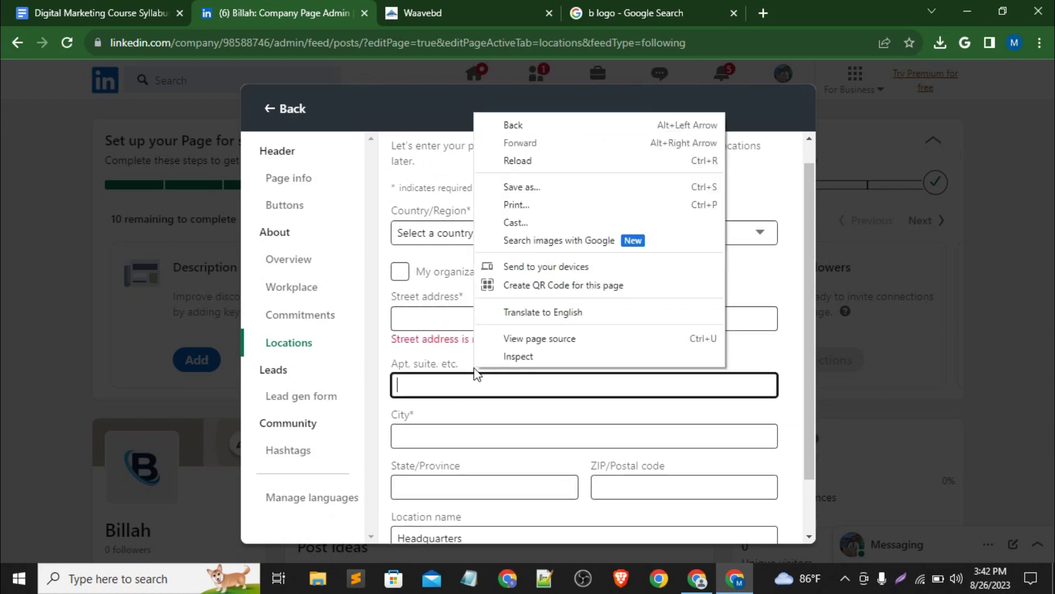
left_click(442, 387)
scroll(440, 384, "down", 2)
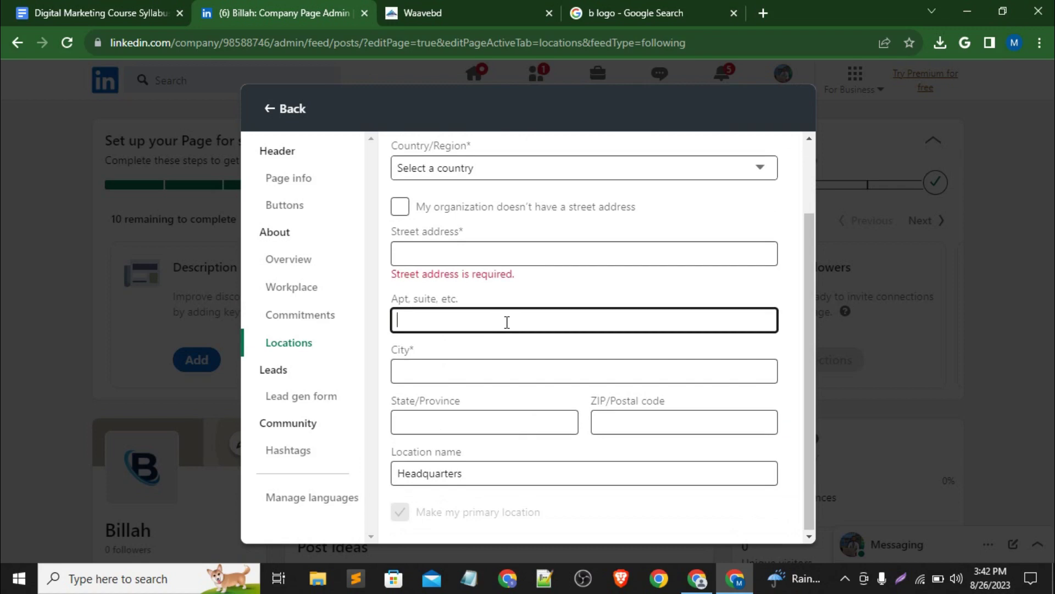
Go through the new location's city, state or province, ZIP or postal code and location name fields.
left_click(432, 364)
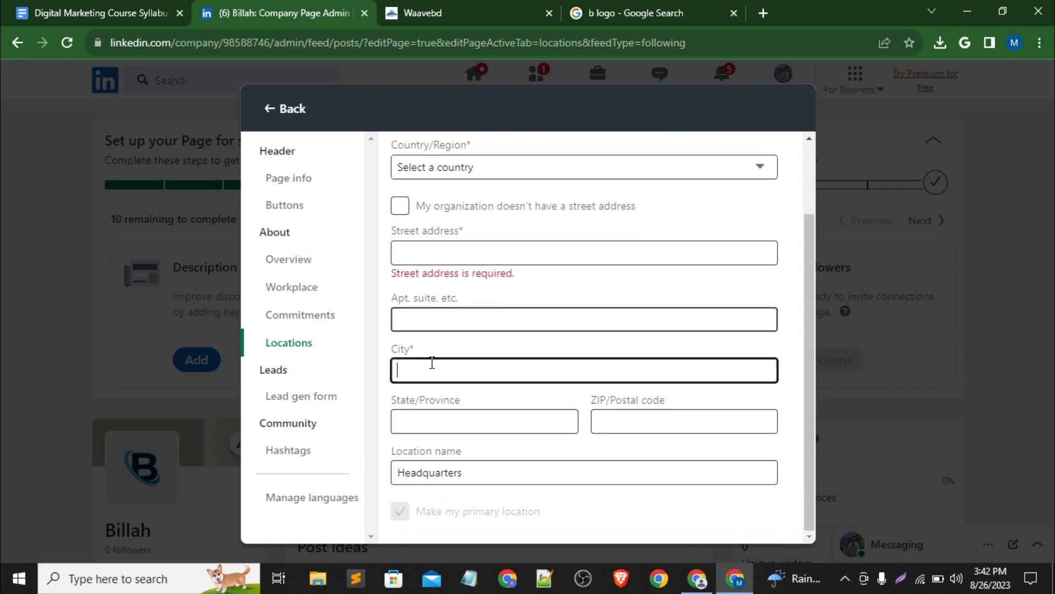
left_click(485, 426)
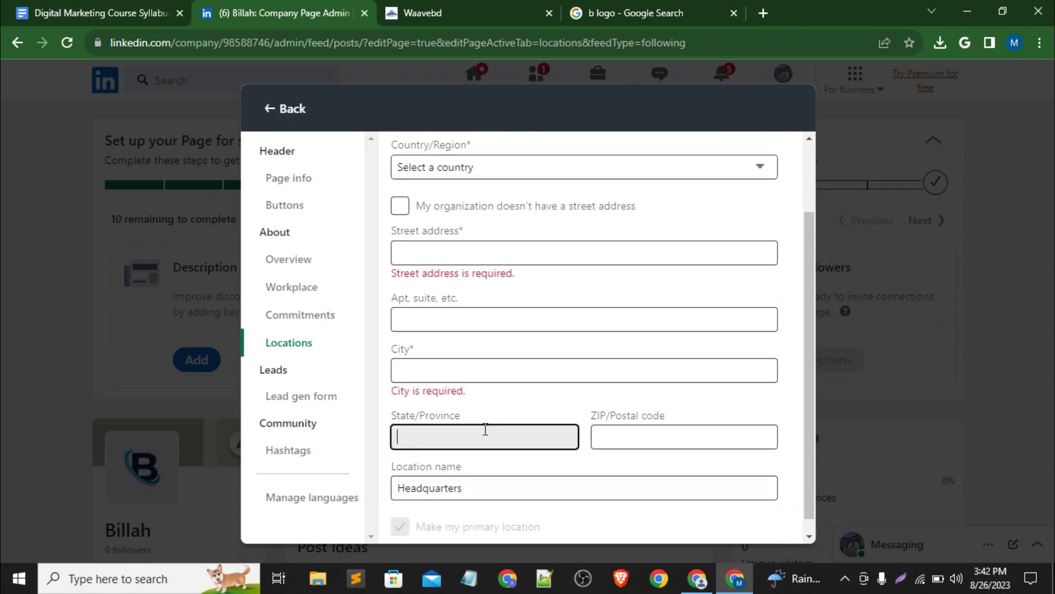
left_click(638, 436)
scroll(570, 462, "down", 1)
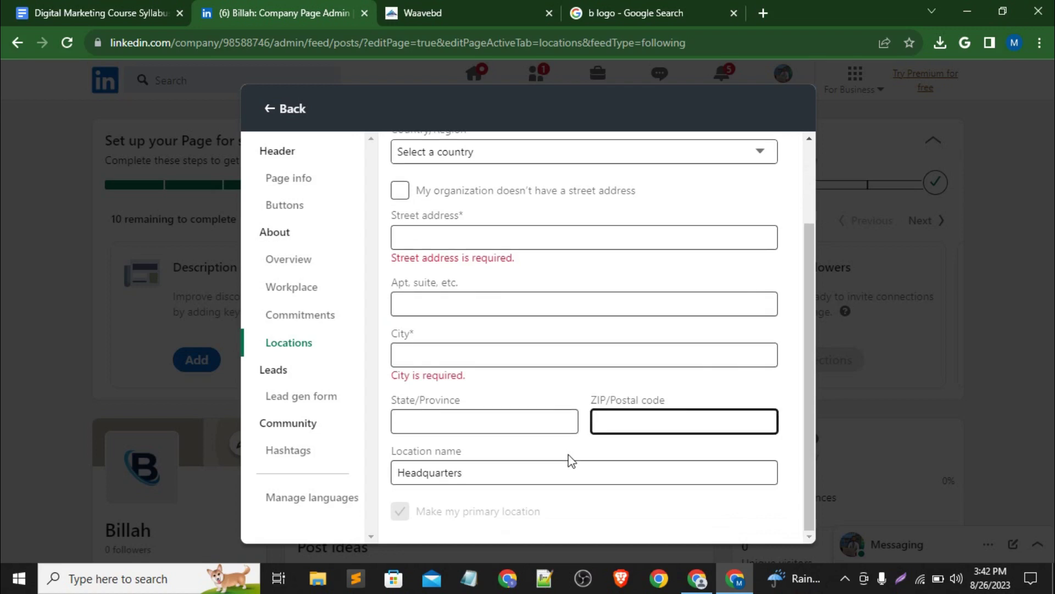
left_click(482, 480)
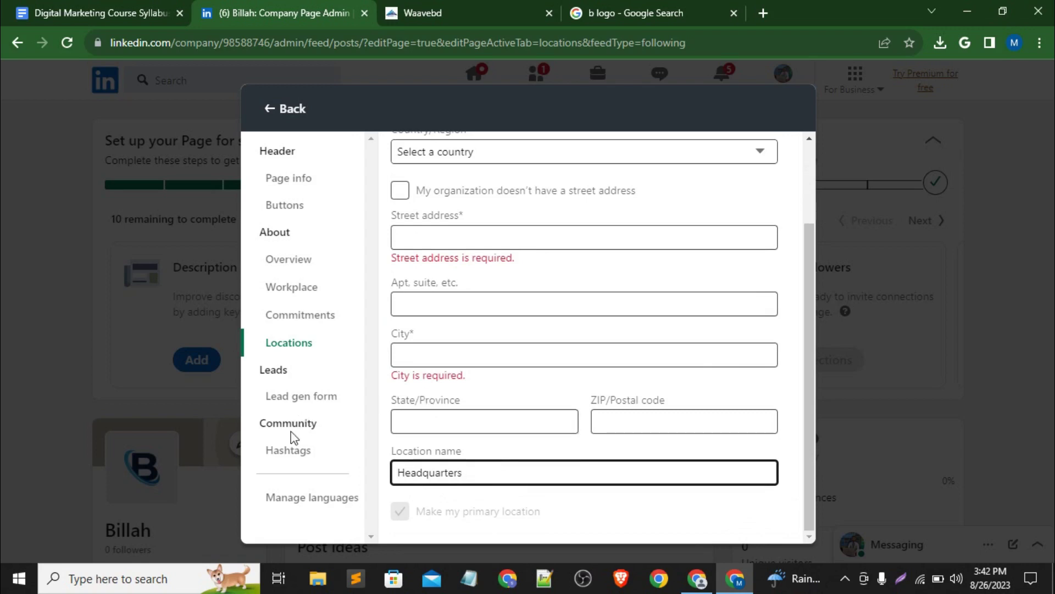
Turn on the lead gen form and look over its headline field, body copy field and preview.
left_click(303, 399)
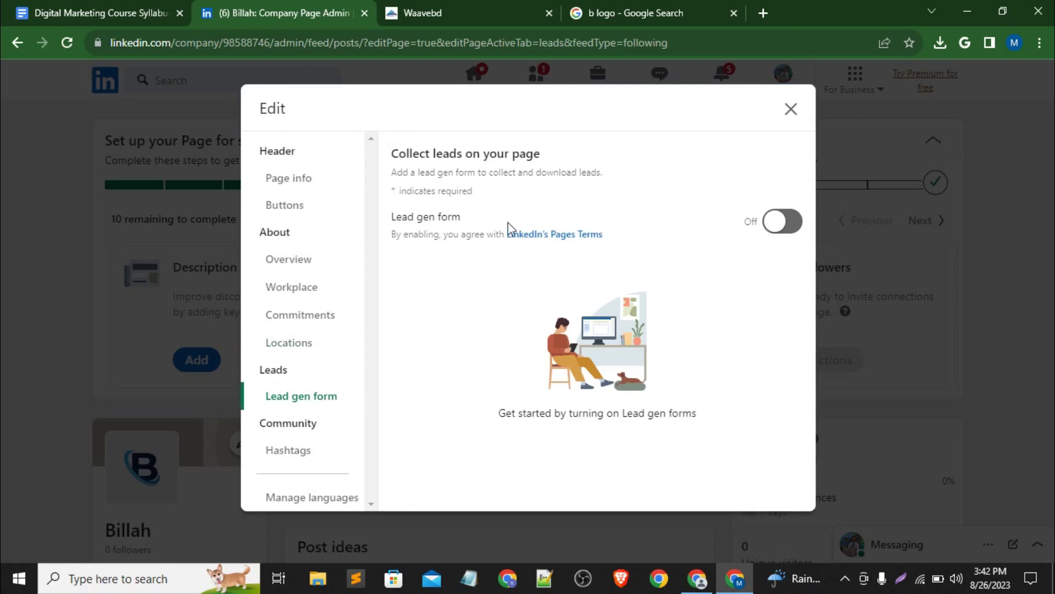
left_click(781, 221)
scroll(588, 323, "down", 2)
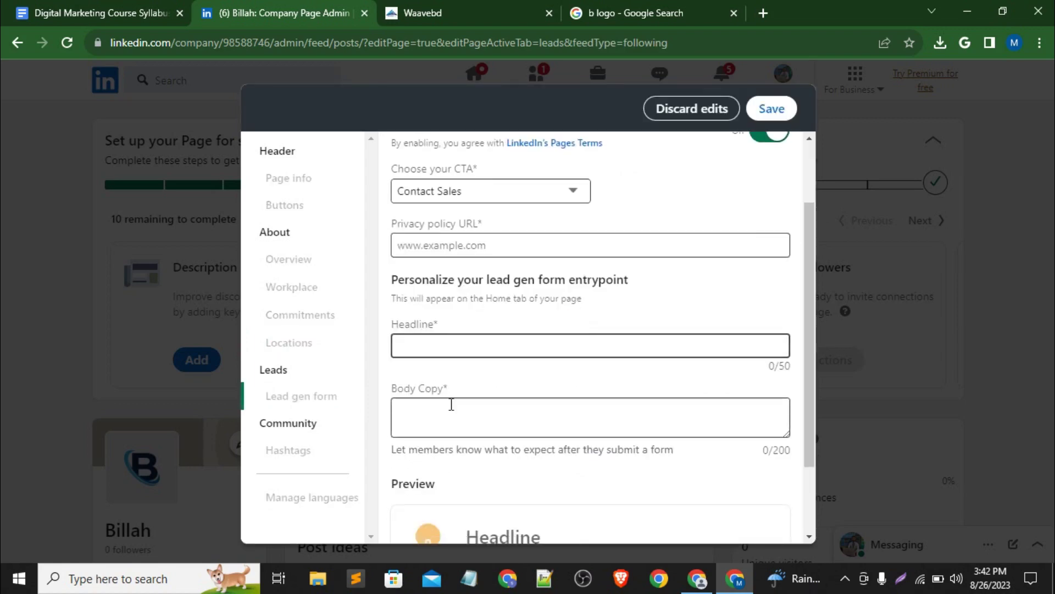
left_click(492, 346)
scroll(478, 430, "down", 2)
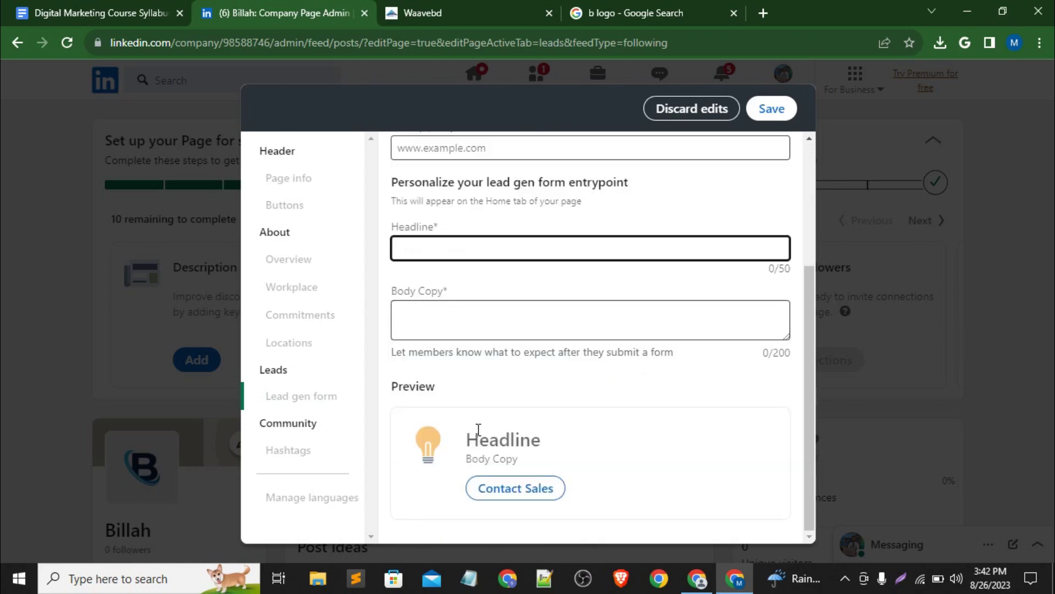
scroll(478, 429, "up", 2)
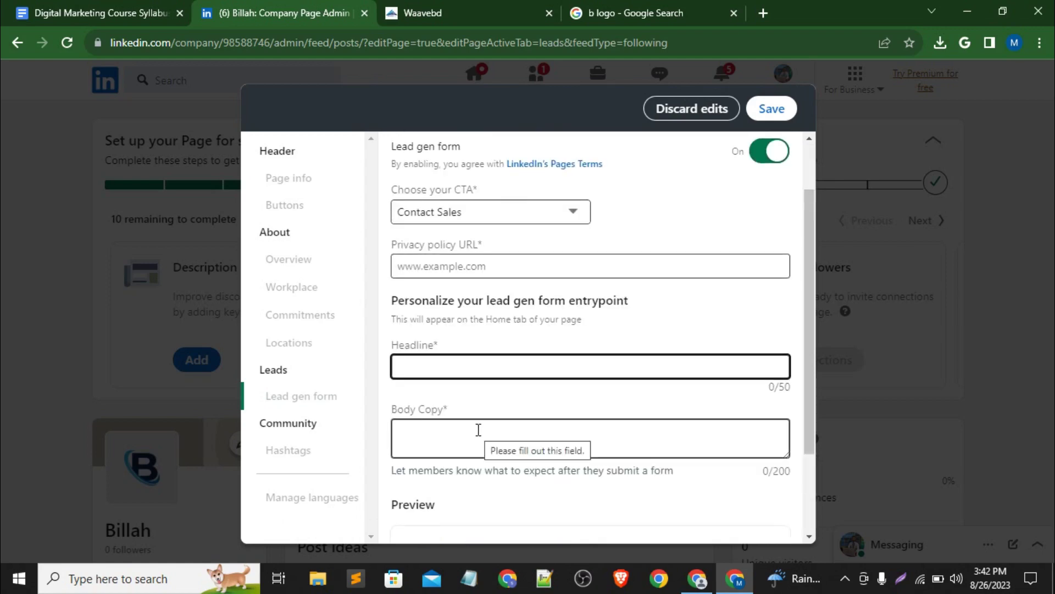
left_click(478, 429)
scroll(444, 321, "up", 1)
scroll(444, 322, "down", 2)
scroll(444, 322, "up", 2)
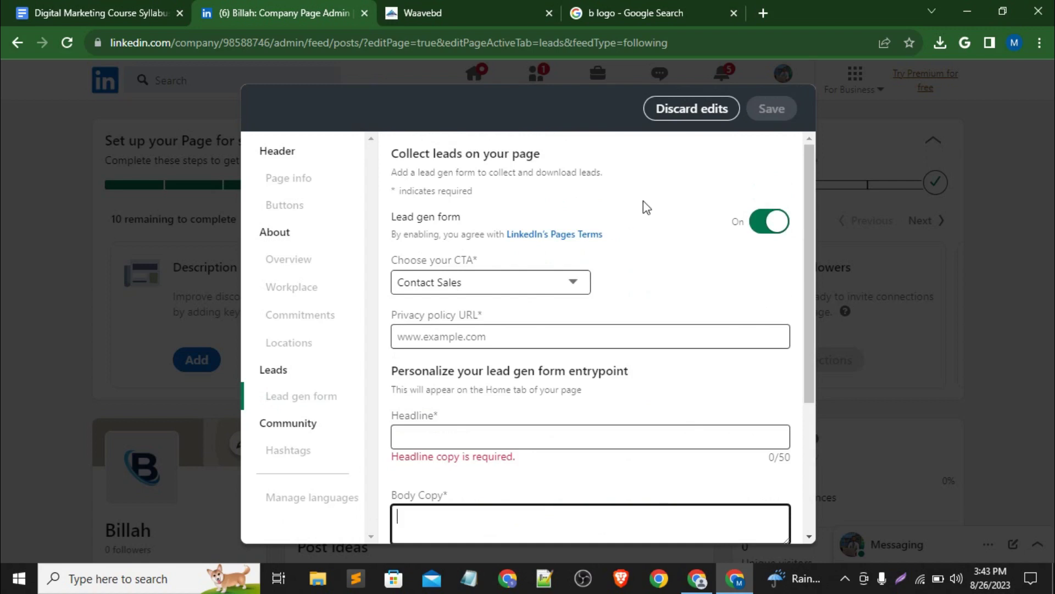
Check the lead gen form's CTA choices and its privacy policy URL, headline and body copy fields, and discard the edits.
left_click(545, 283)
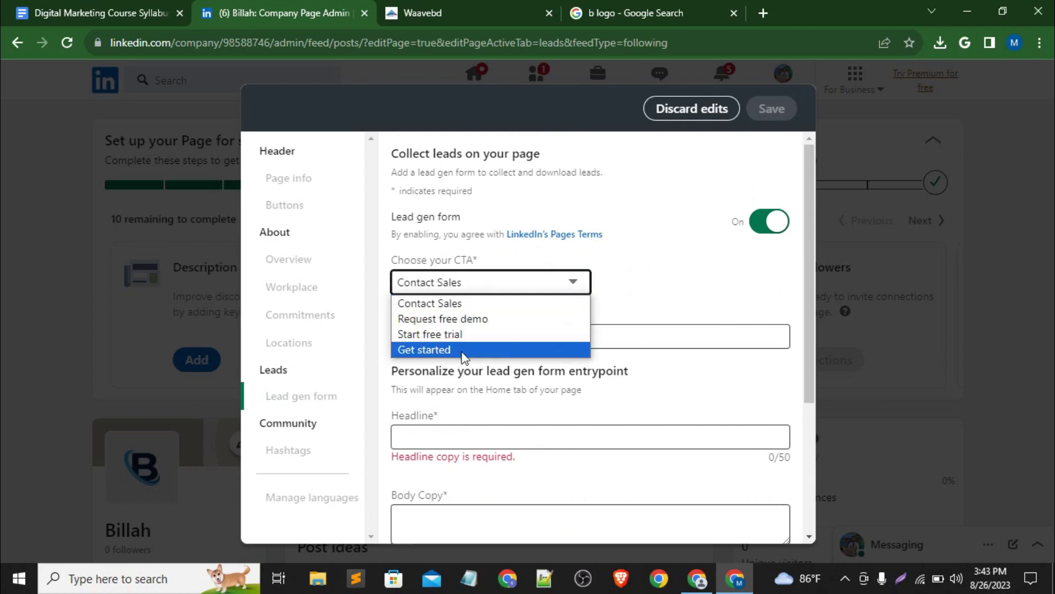
left_click(661, 284)
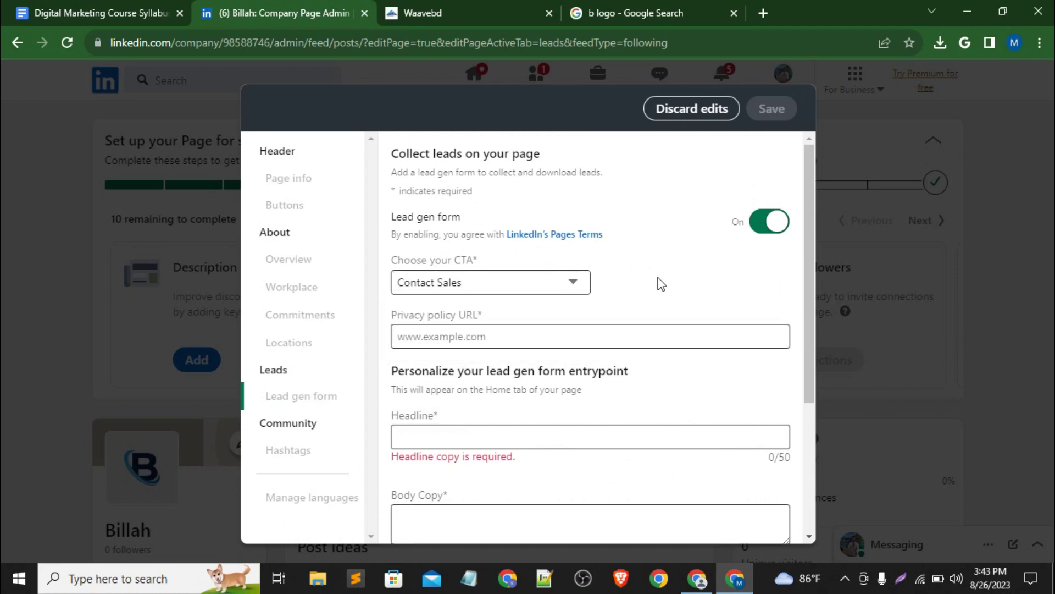
left_click(551, 342)
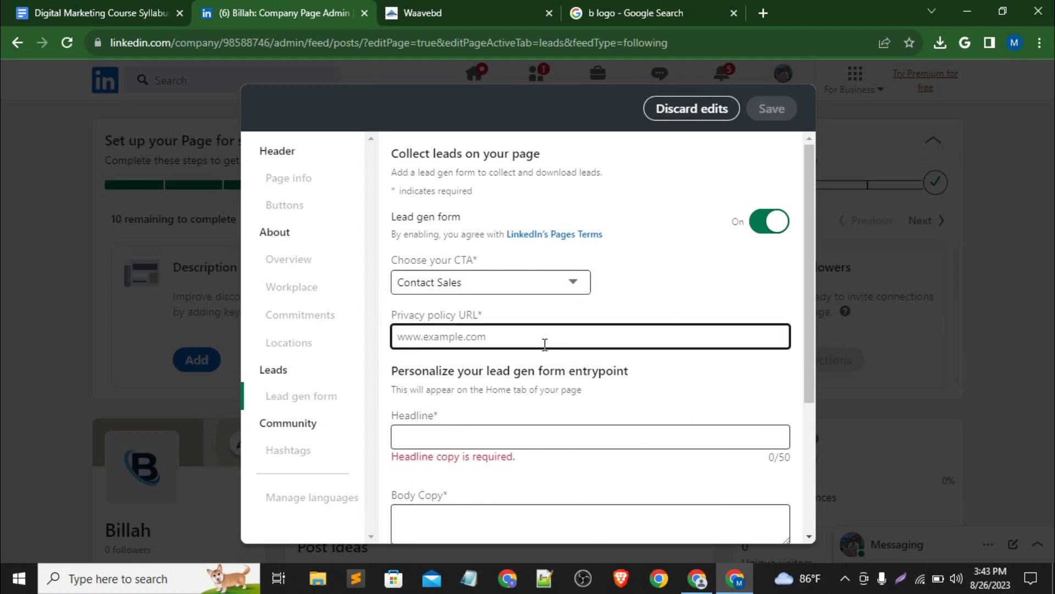
scroll(516, 339, "down", 1)
left_click(466, 366)
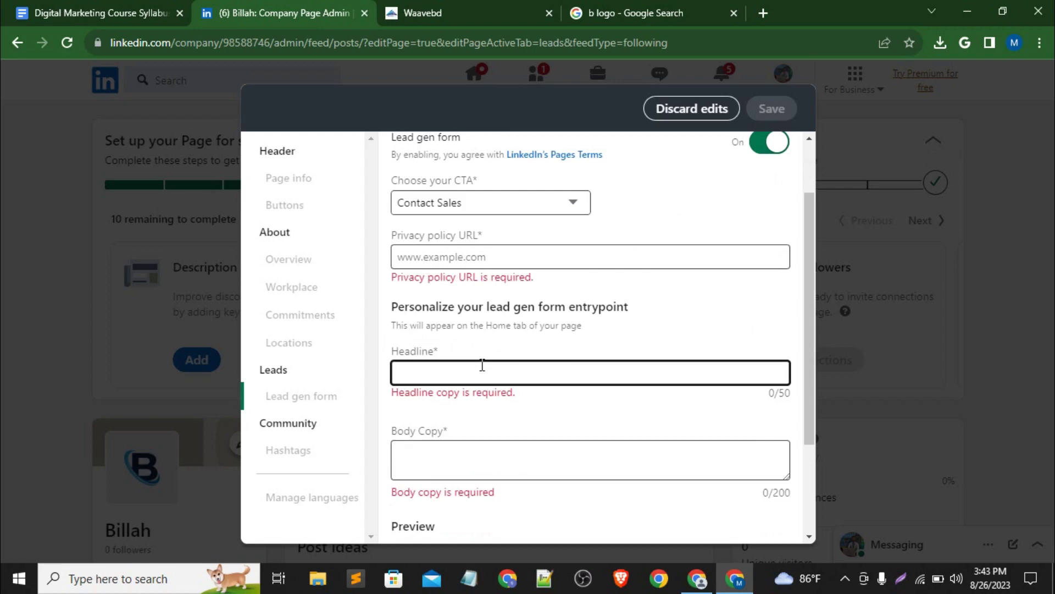
scroll(482, 365, "down", 2)
left_click(459, 377)
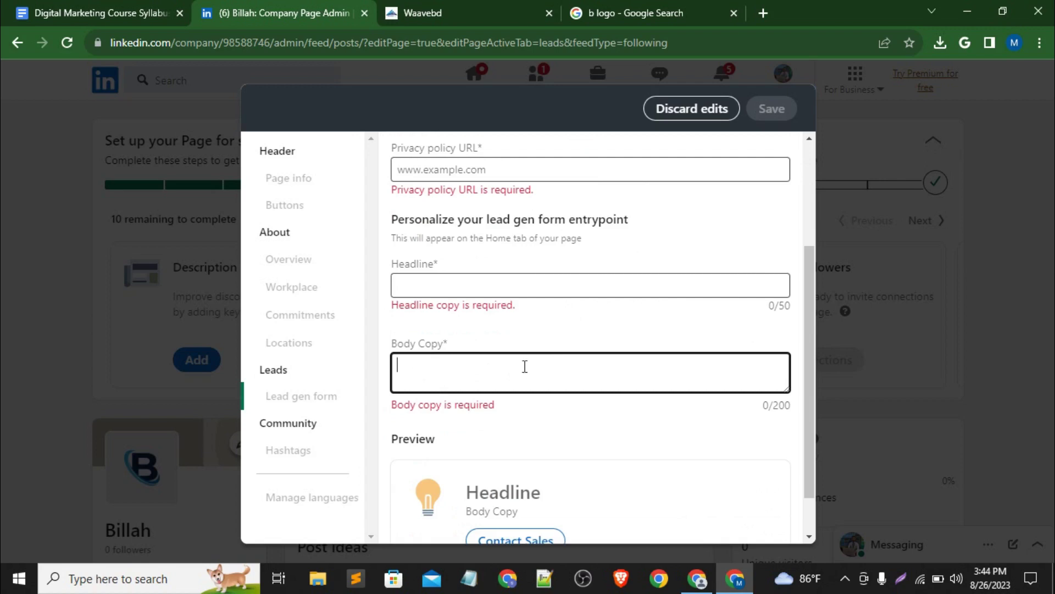
scroll(535, 371, "up", 1)
scroll(535, 372, "up", 3)
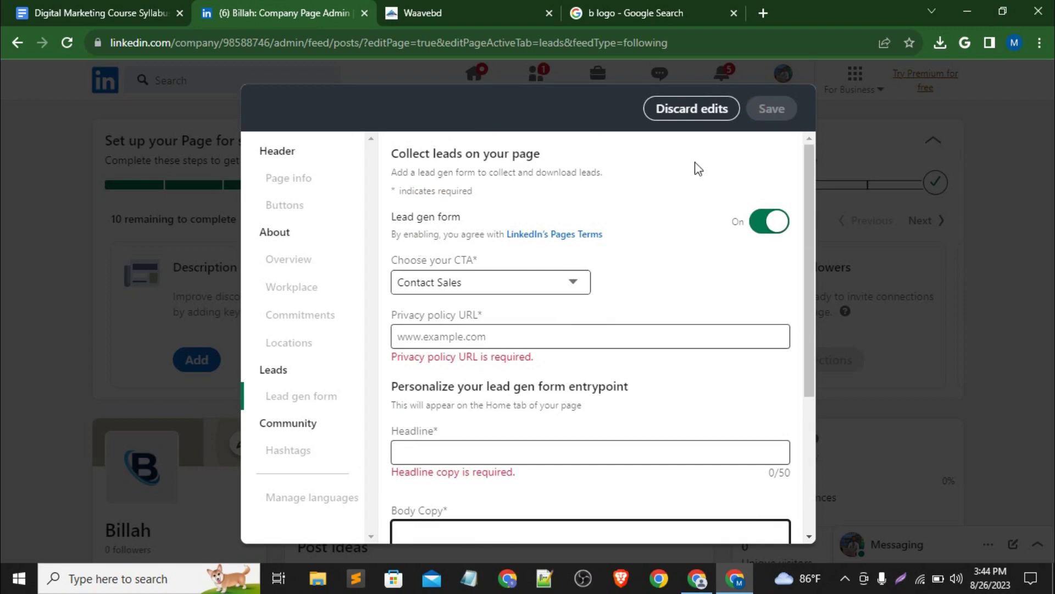
left_click(691, 110)
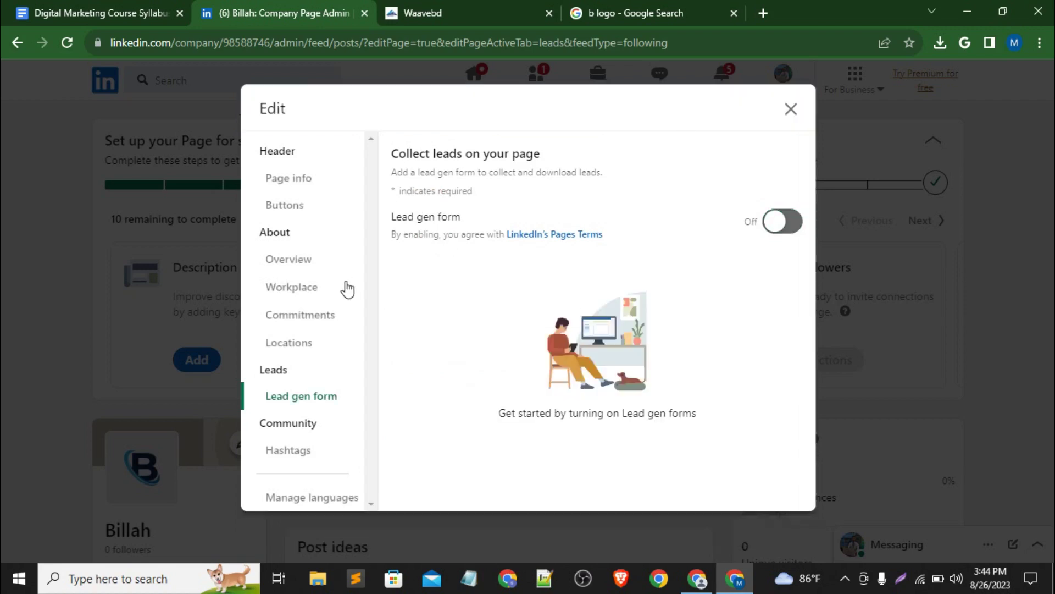
Add the community hashtags #billah and #seo to the page, save them and close the page editor.
left_click(279, 451)
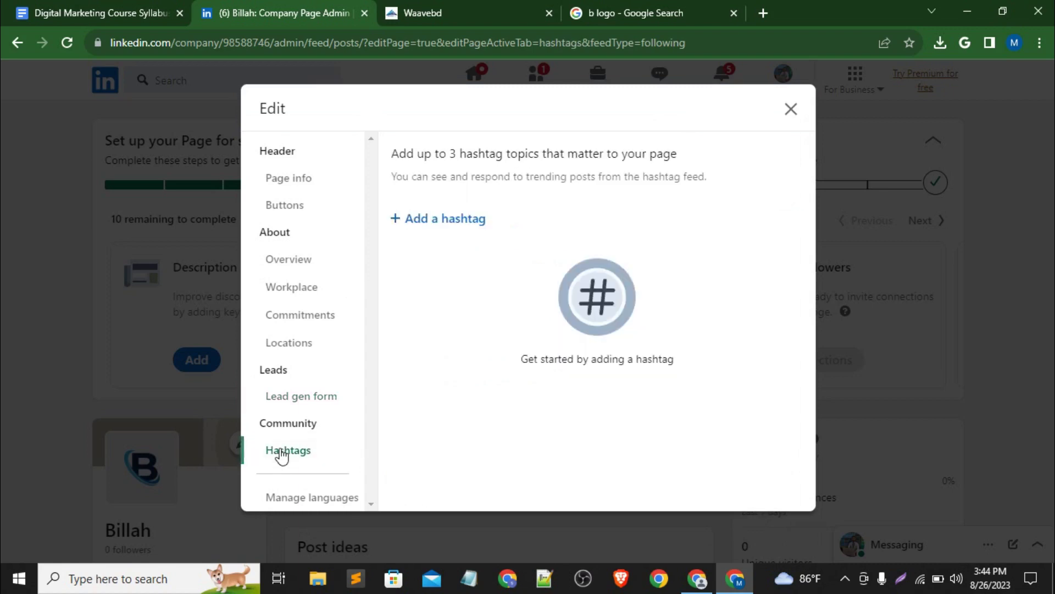
left_click(449, 222)
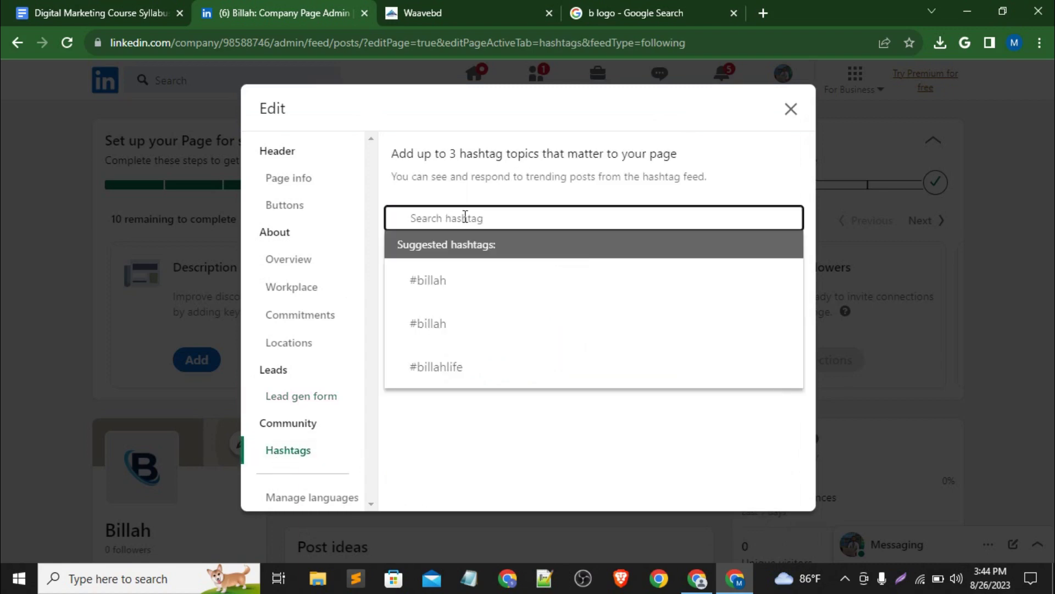
left_click(438, 283)
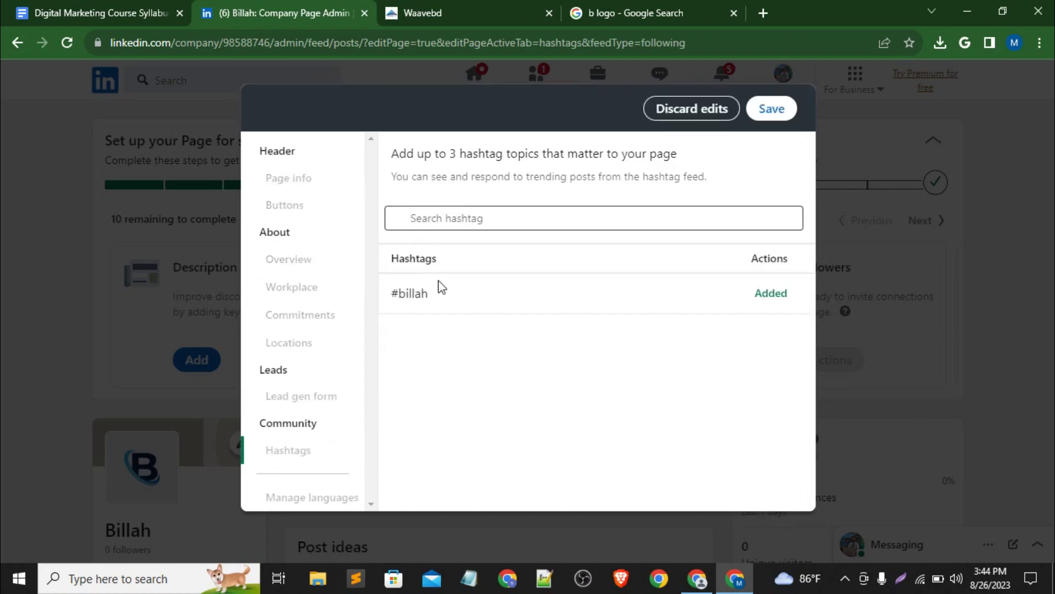
left_click(513, 216)
type("#")
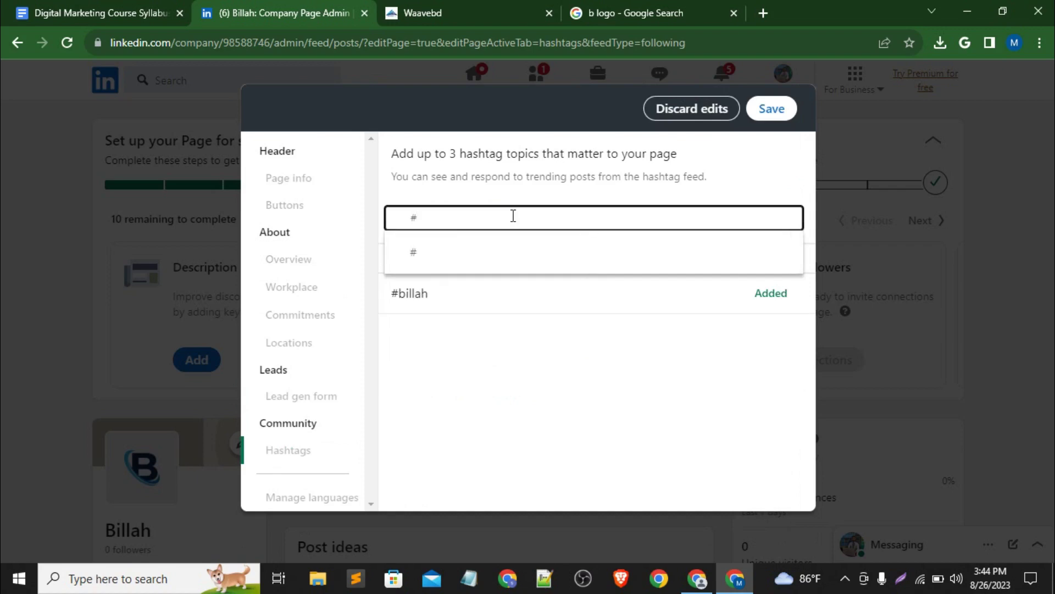
type("SEO")
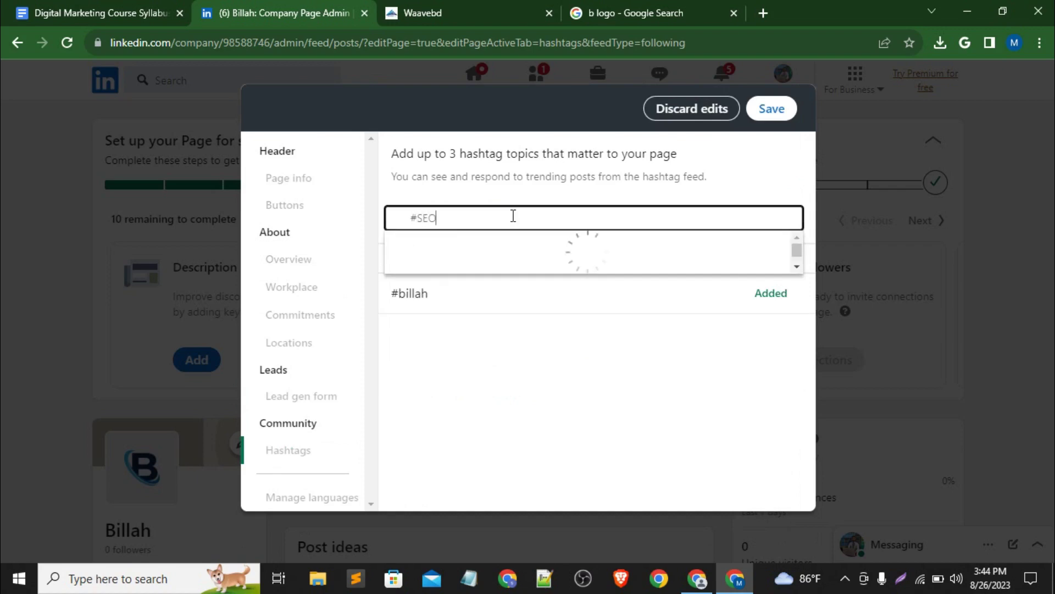
left_click(443, 253)
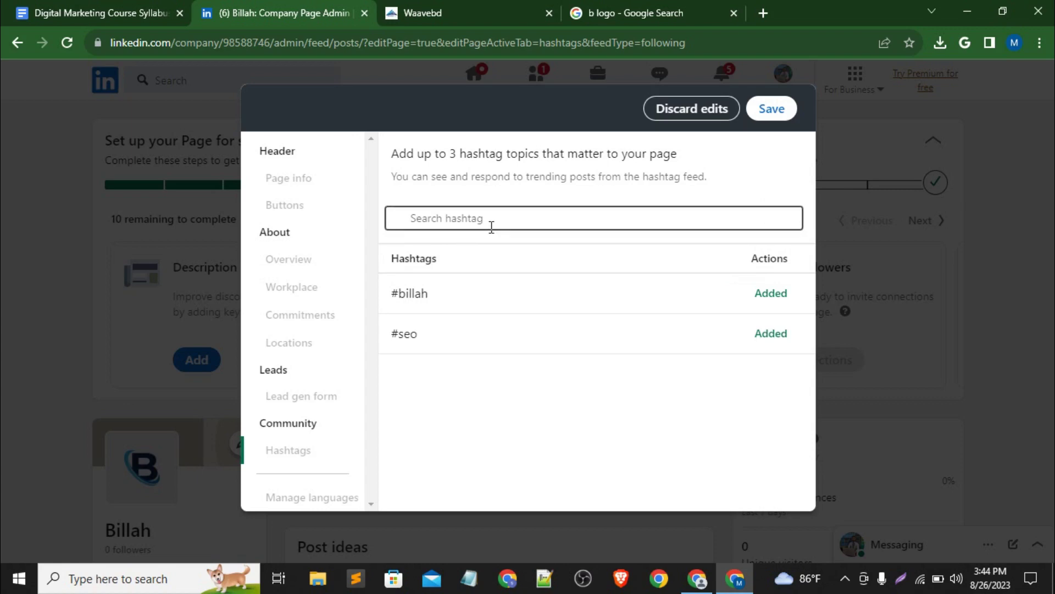
left_click(772, 109)
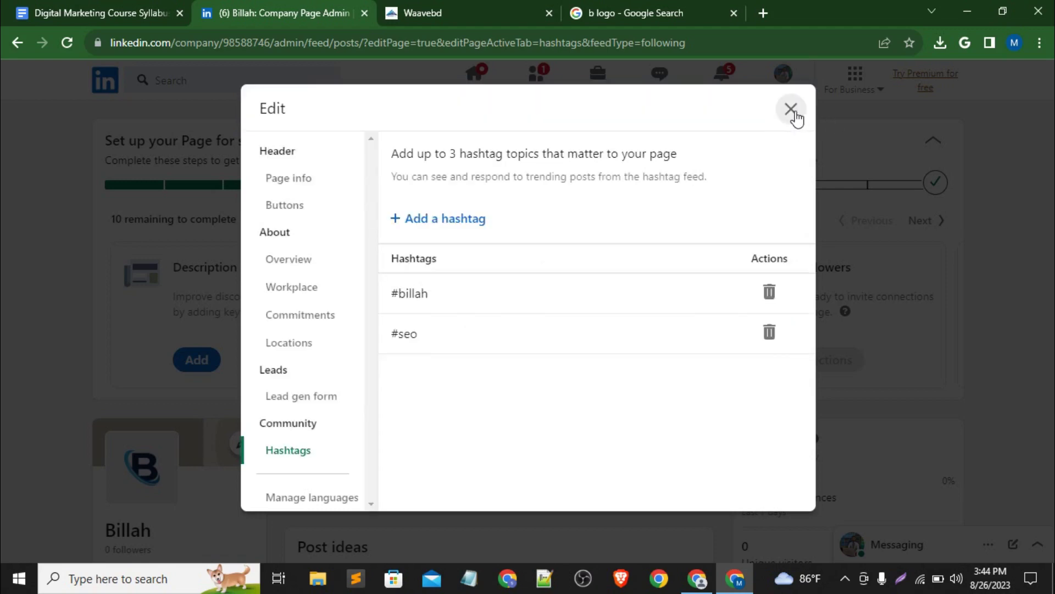
left_click(793, 111)
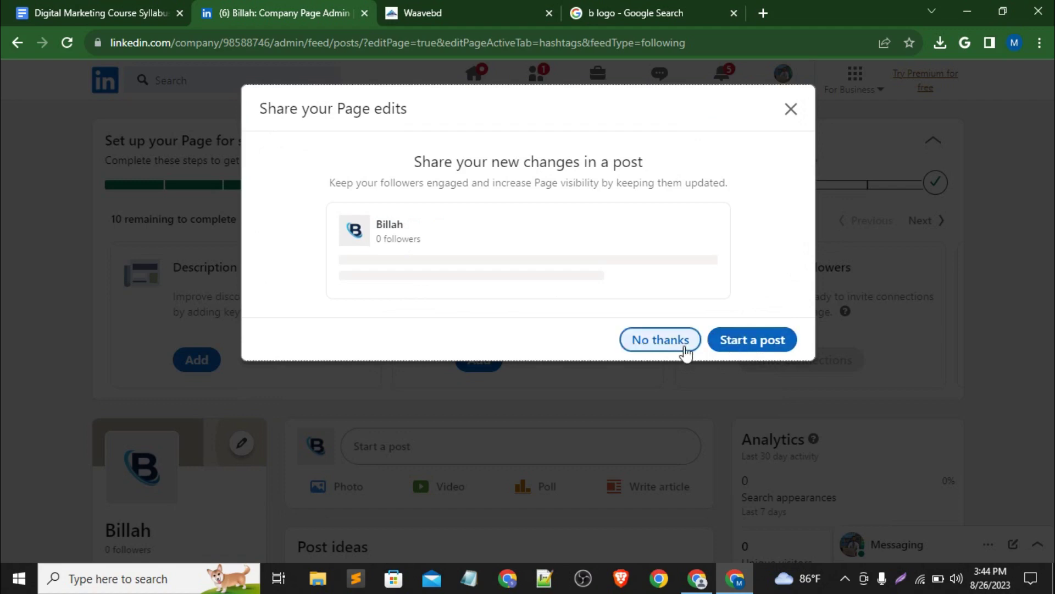
Start a post sharing the page edits and discard its draft.
left_click(745, 343)
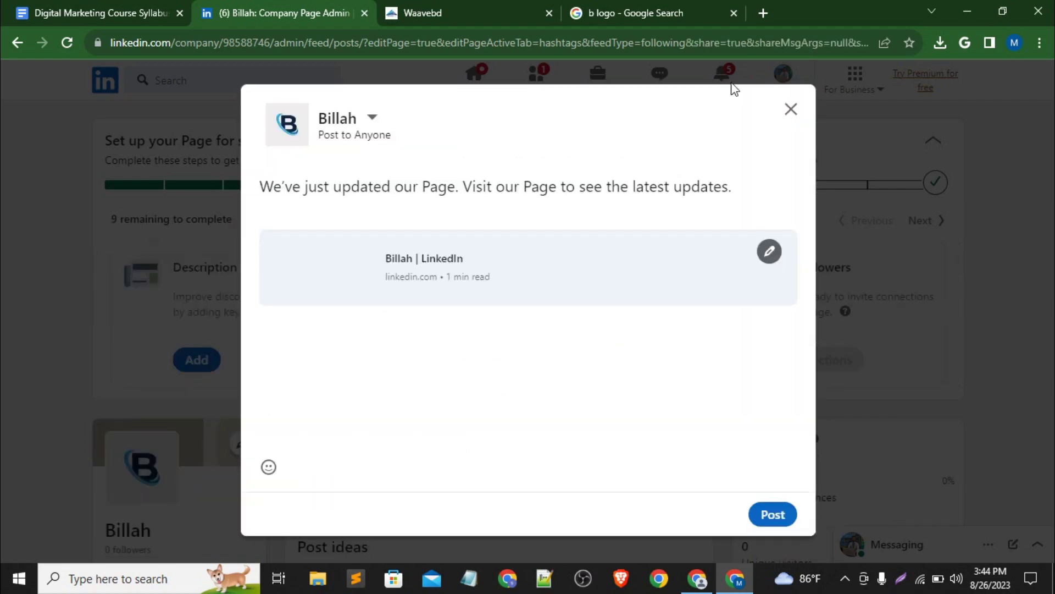
left_click(791, 110)
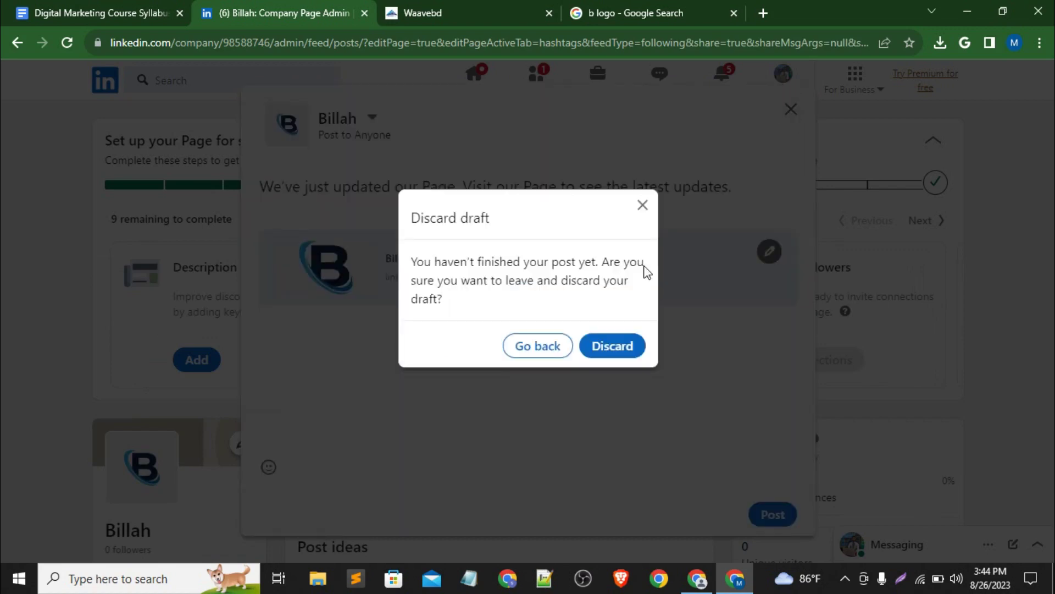
left_click(591, 352)
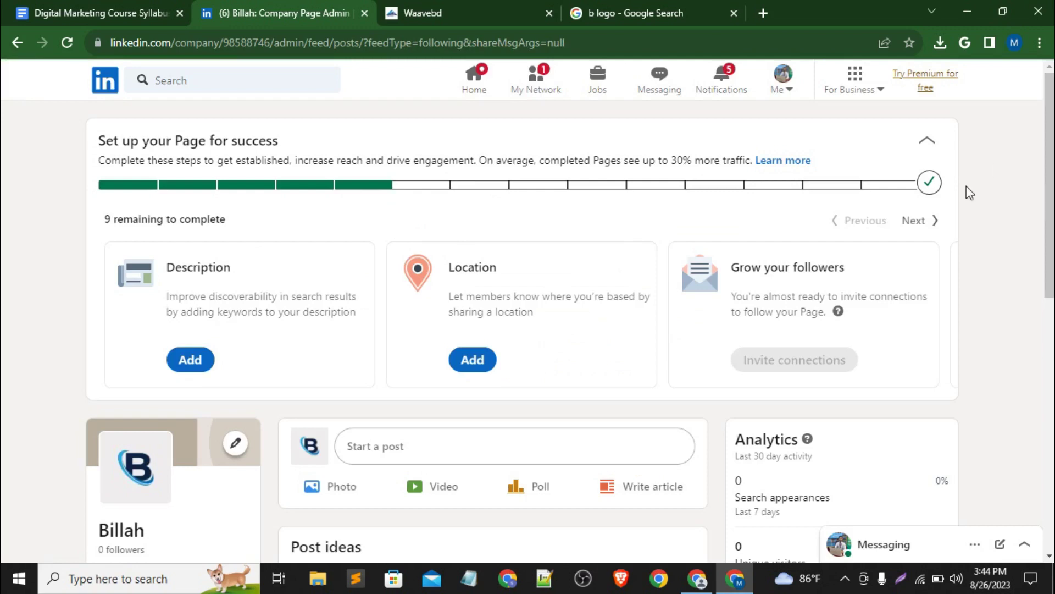
Browse the remaining page setup tasks, ending on the set with the work email domain.
left_click(913, 223)
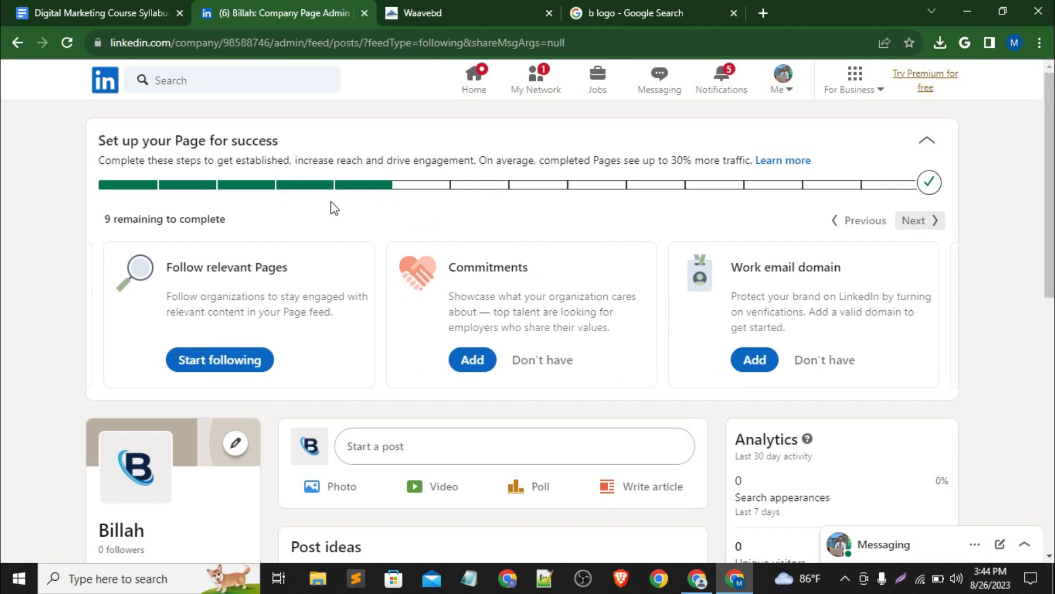
left_click(859, 220)
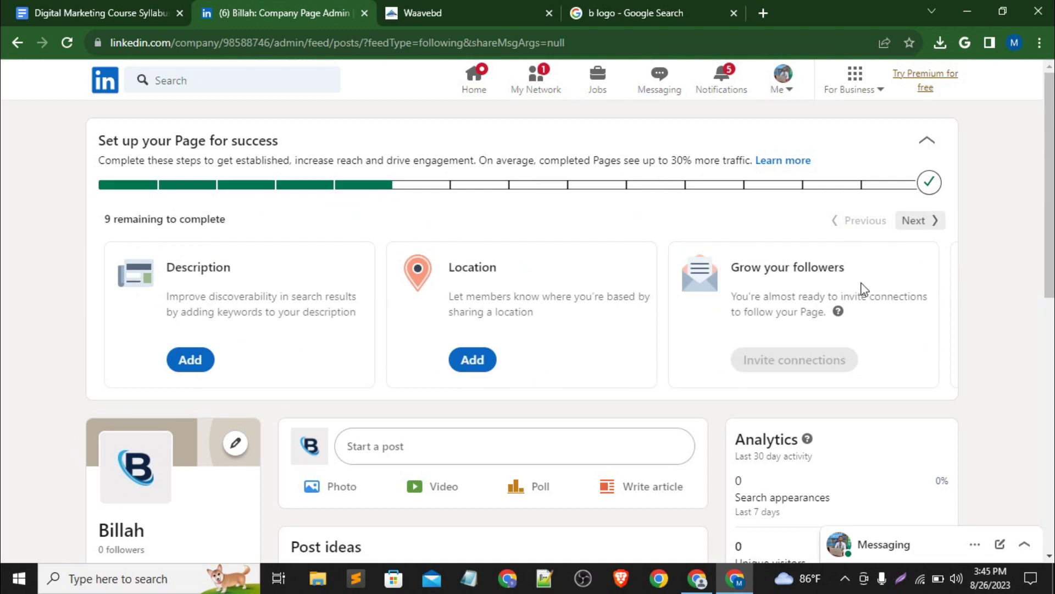
left_click(917, 230)
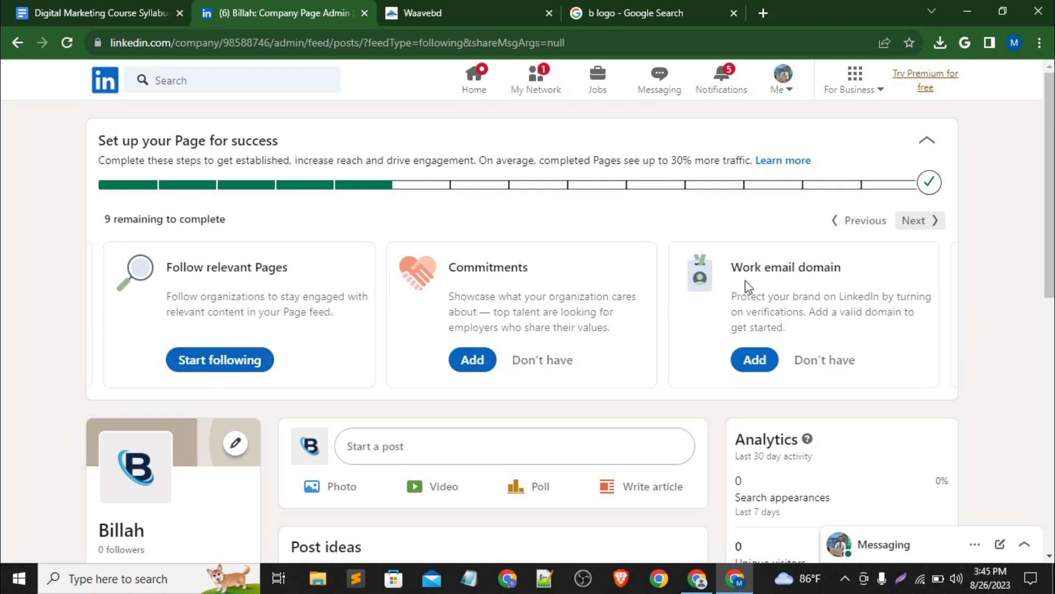
Open the work email domain verification form, examine its domain name field, close it and return to the page feed.
left_click(757, 361)
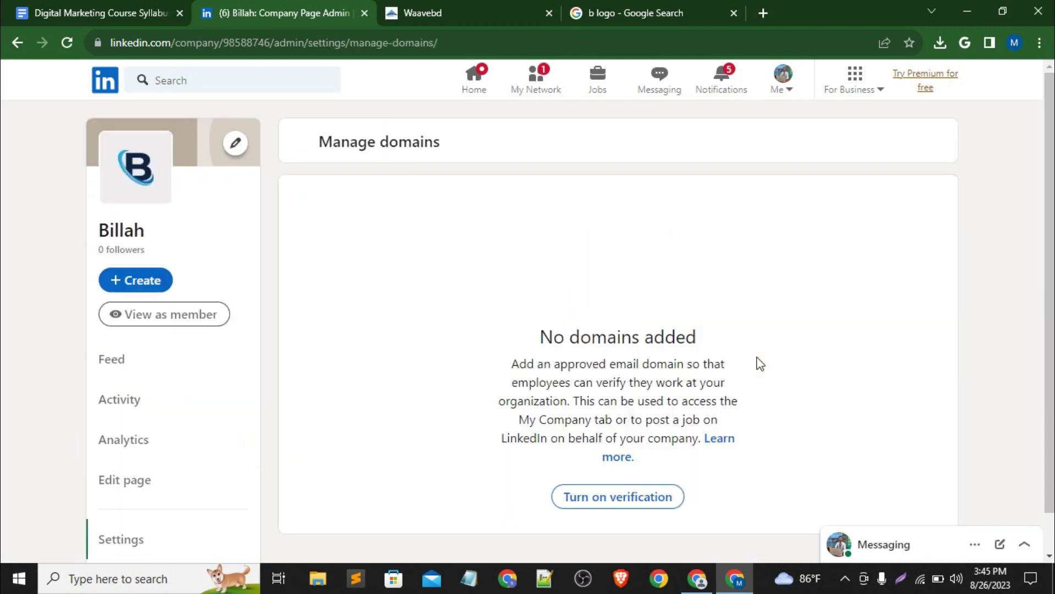
left_click(606, 503)
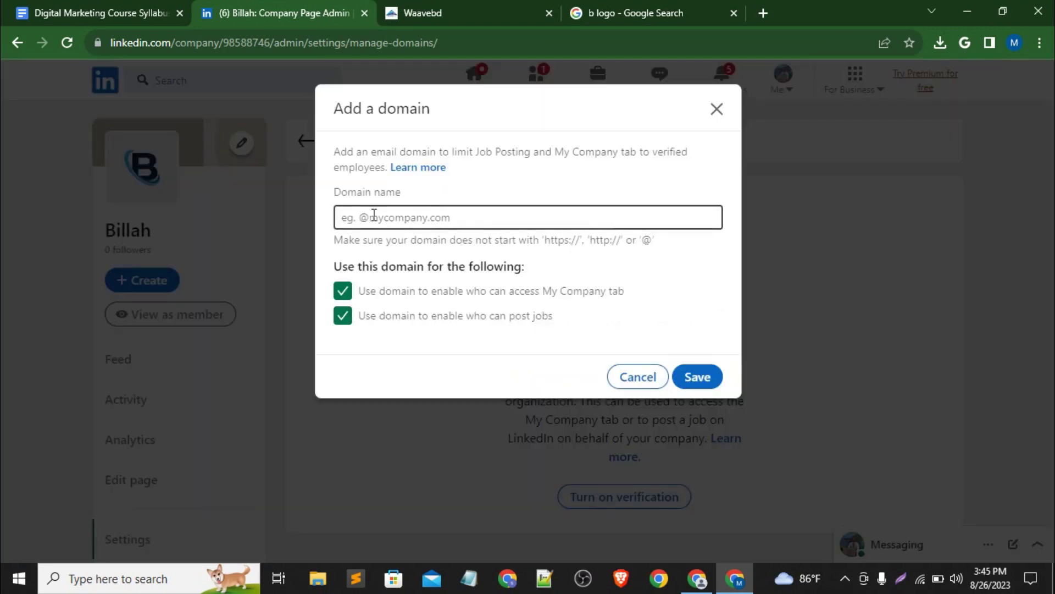
left_click(375, 215)
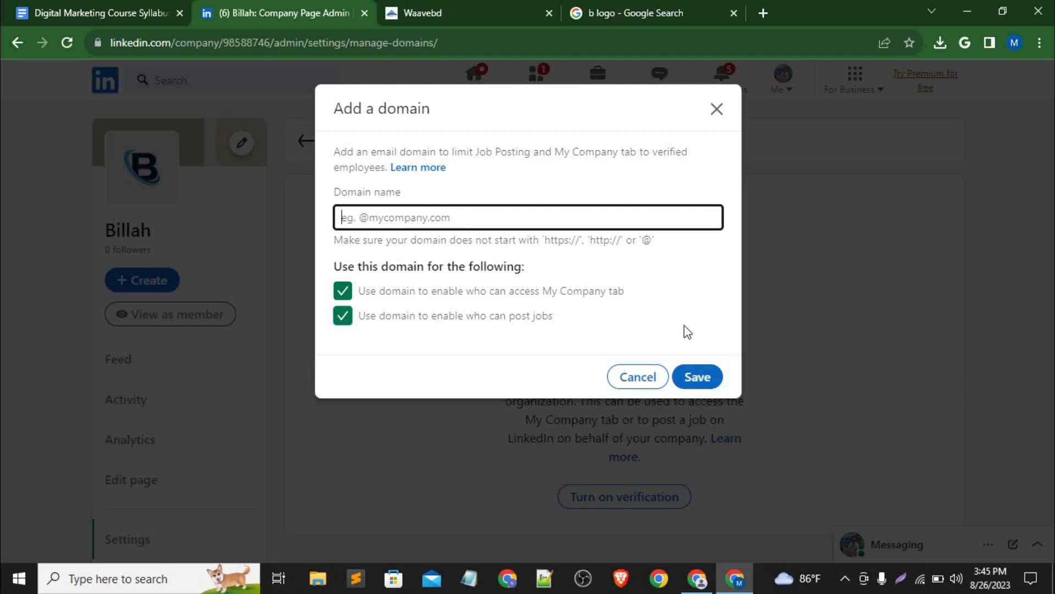
left_click(717, 110)
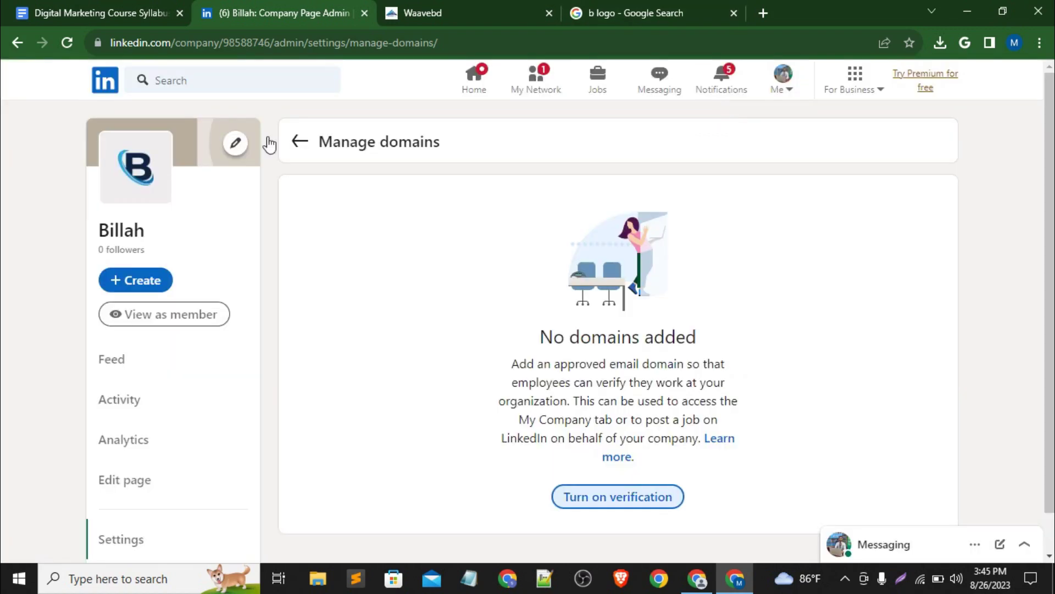
left_click(14, 44)
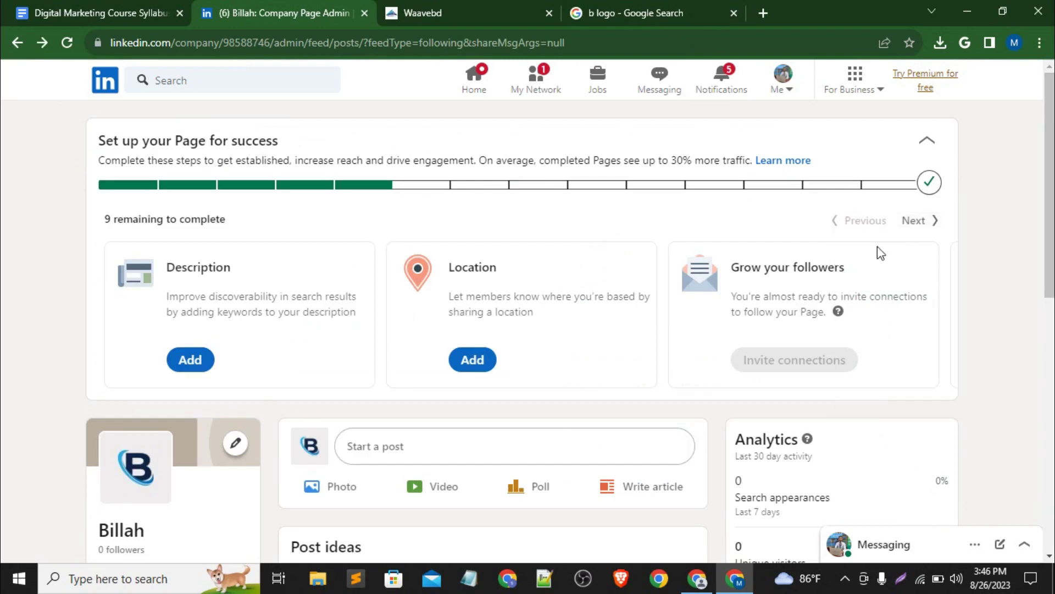
Start a poll on the company page with the question "What is my name ?".
mouse_move(933, 182)
scroll(496, 437, "down", 1)
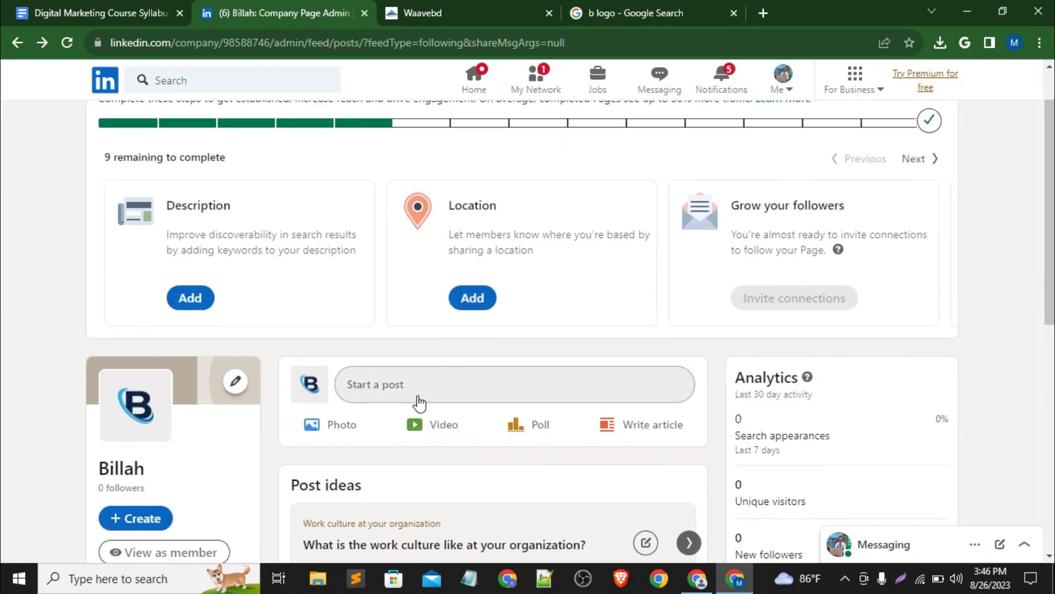
scroll(419, 403, "down", 1)
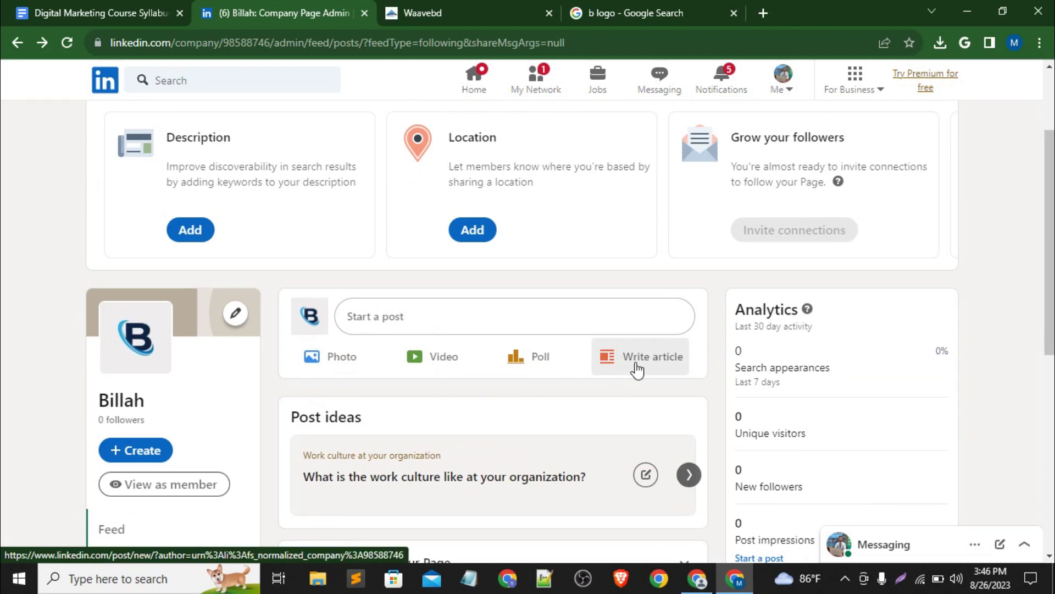
left_click(531, 361)
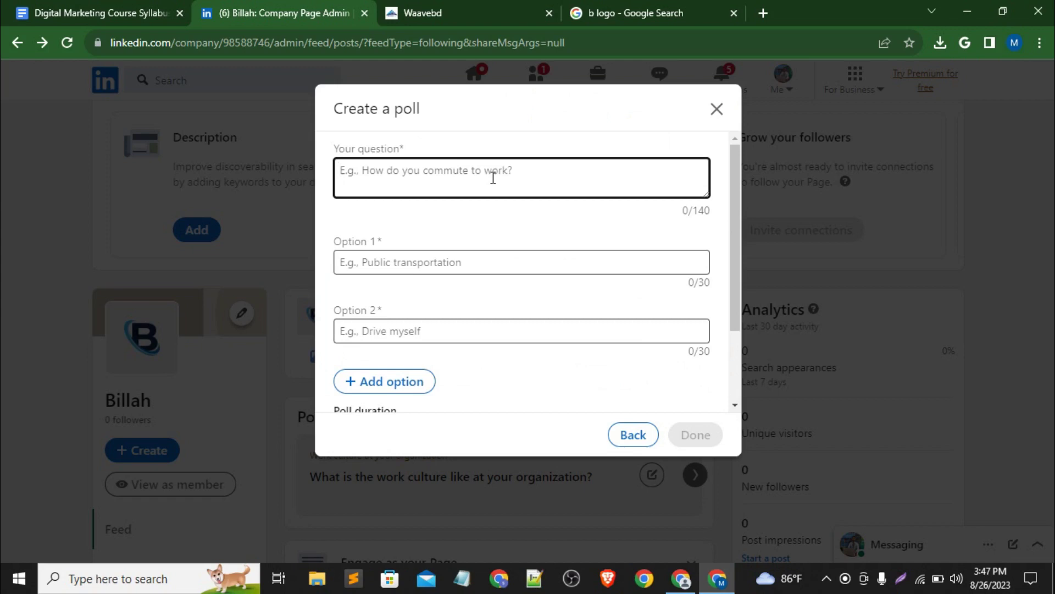
type("Whai")
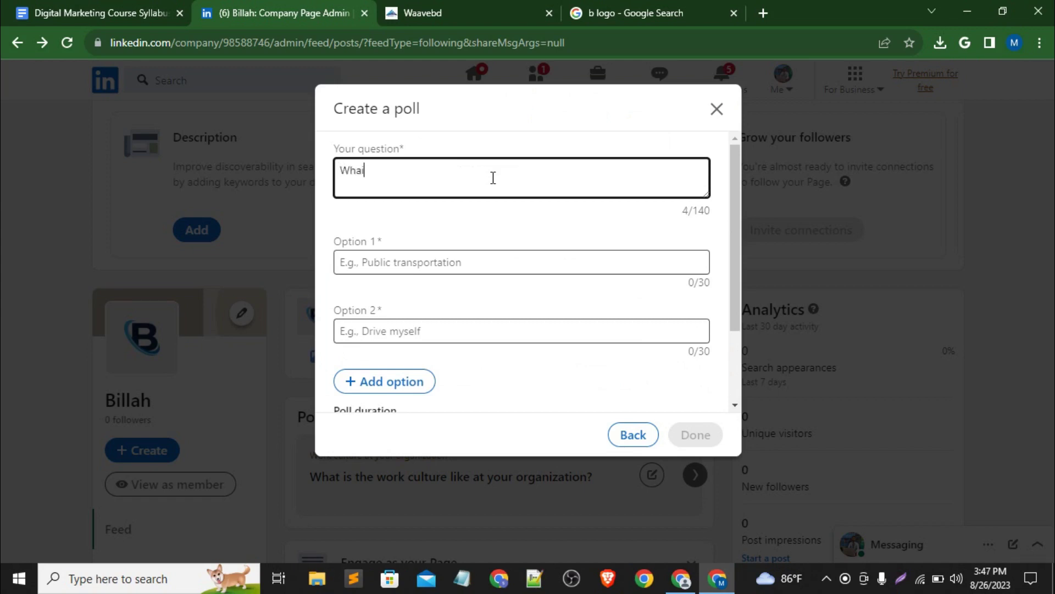
key("BackSpace")
type("t is my name ?")
Fill in three poll answer options: the page name Billah and two other first names.
left_click(424, 262)
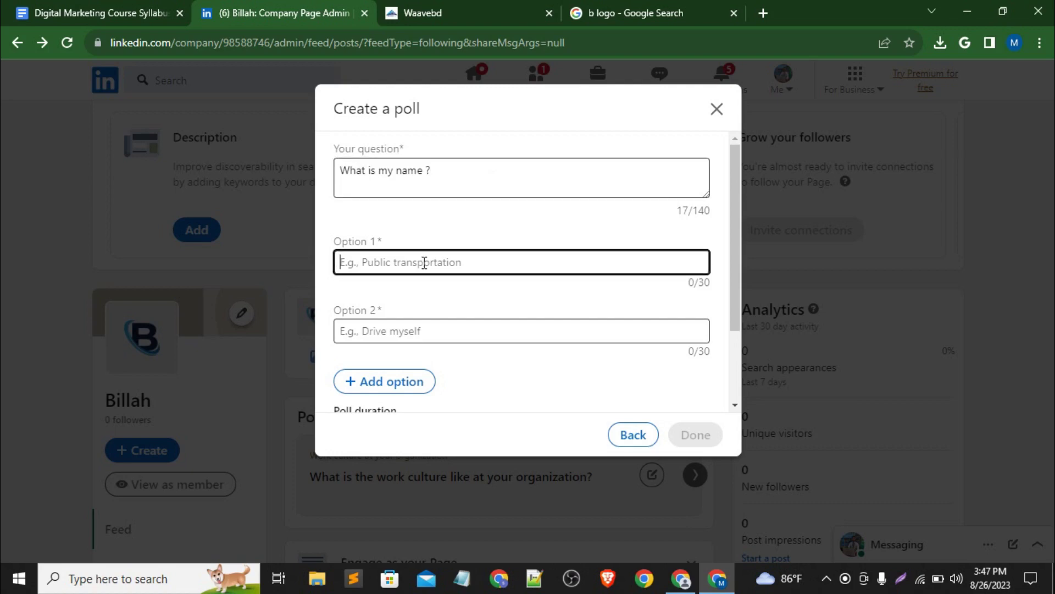
type("Billah")
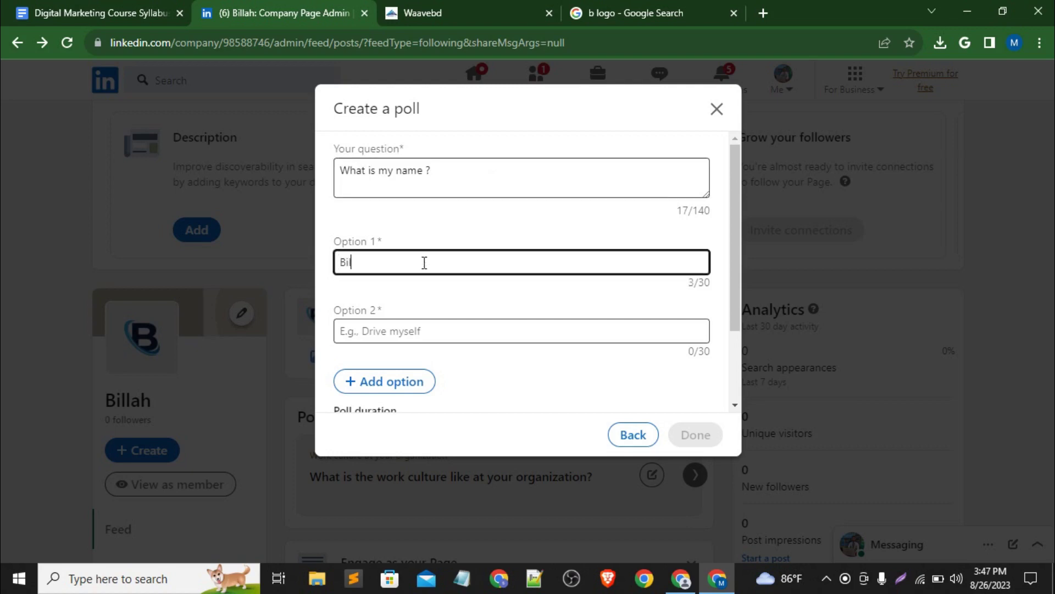
left_click(392, 327)
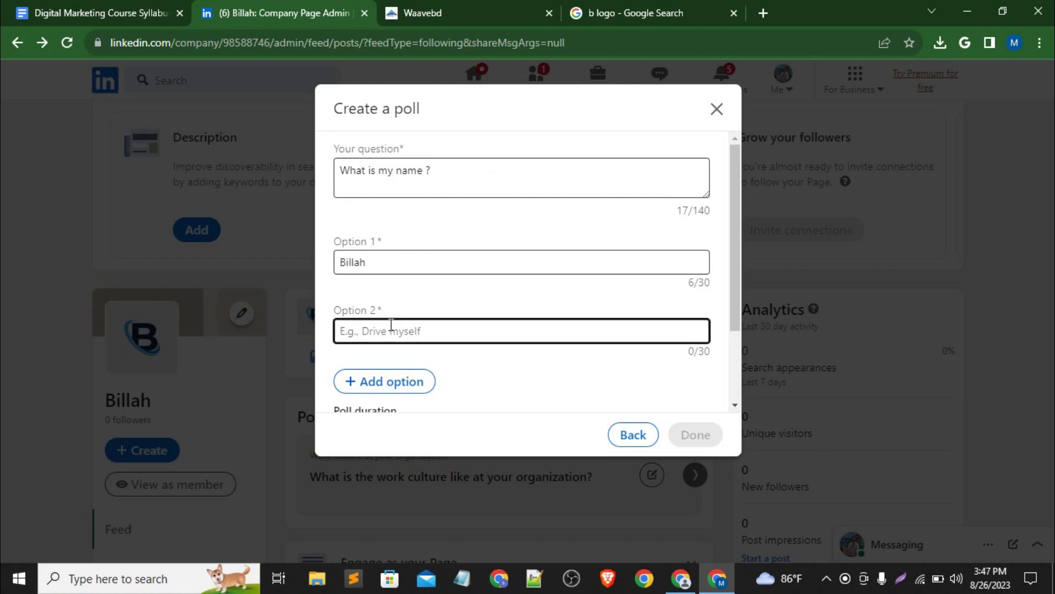
type("SIfat")
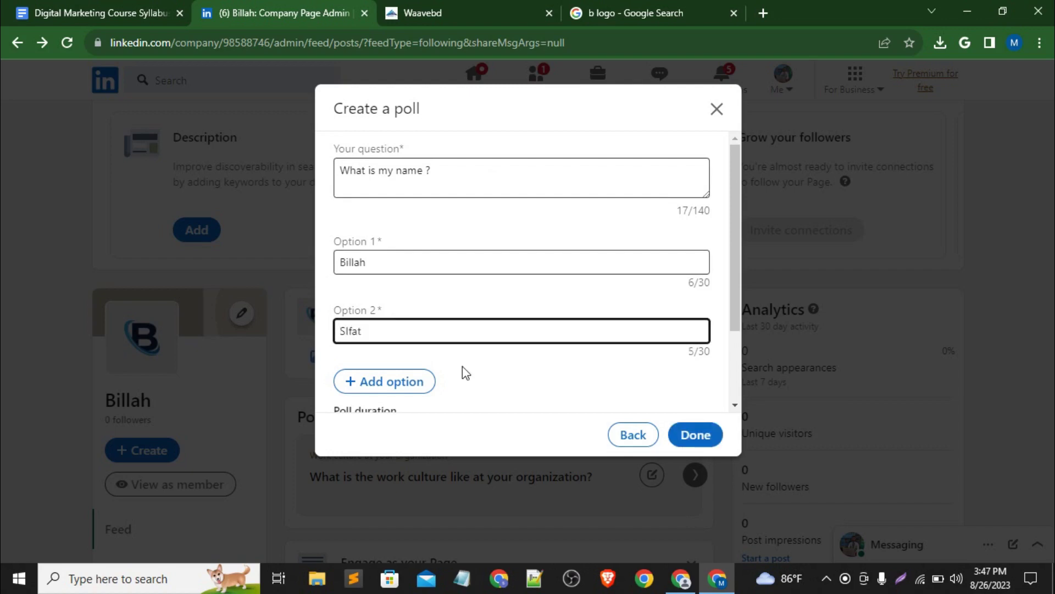
left_click(485, 360)
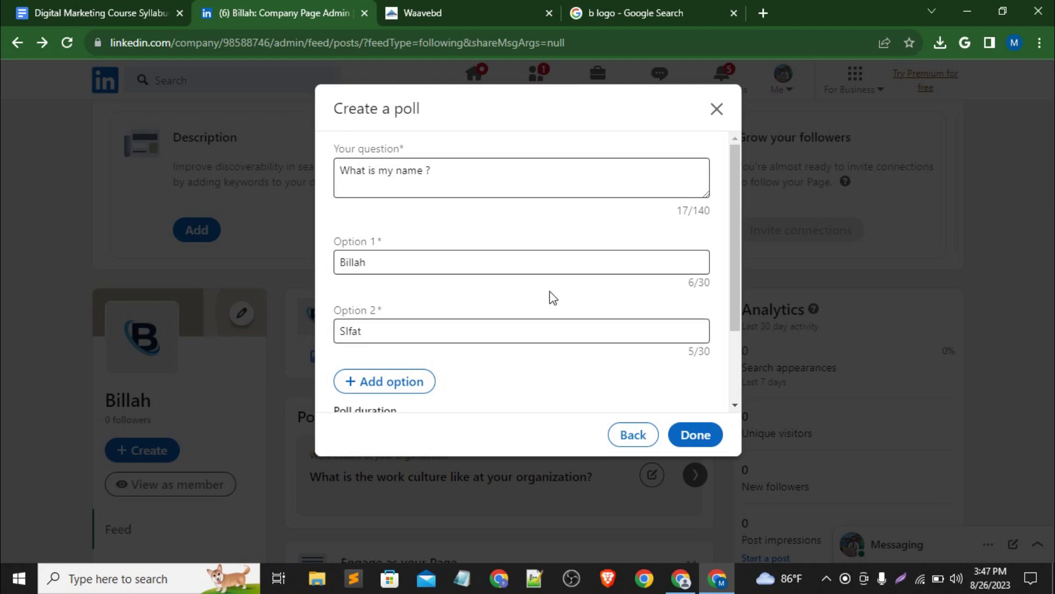
scroll(527, 295, "down", 3)
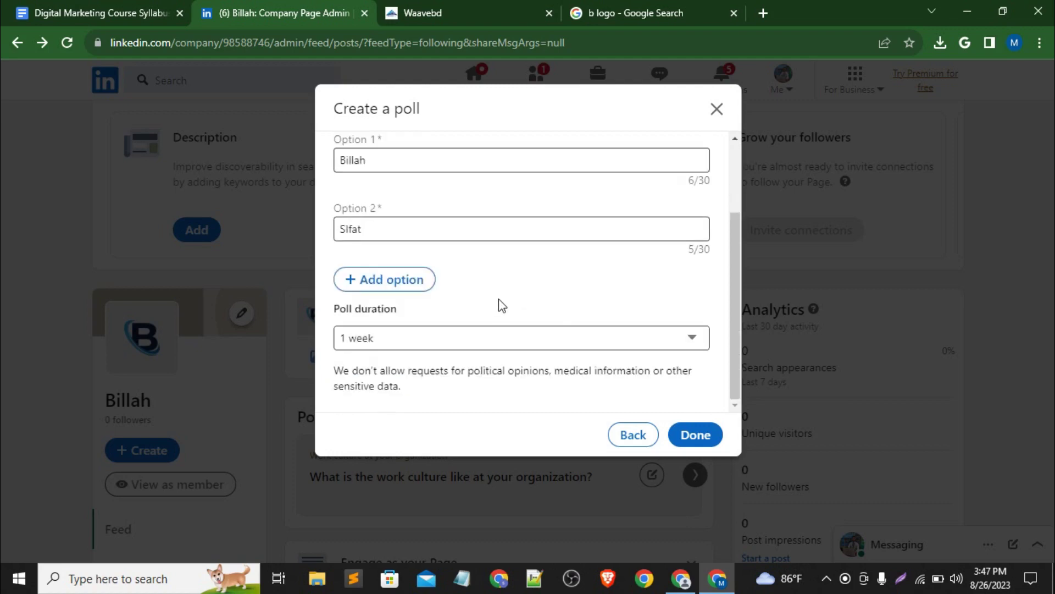
left_click(420, 292)
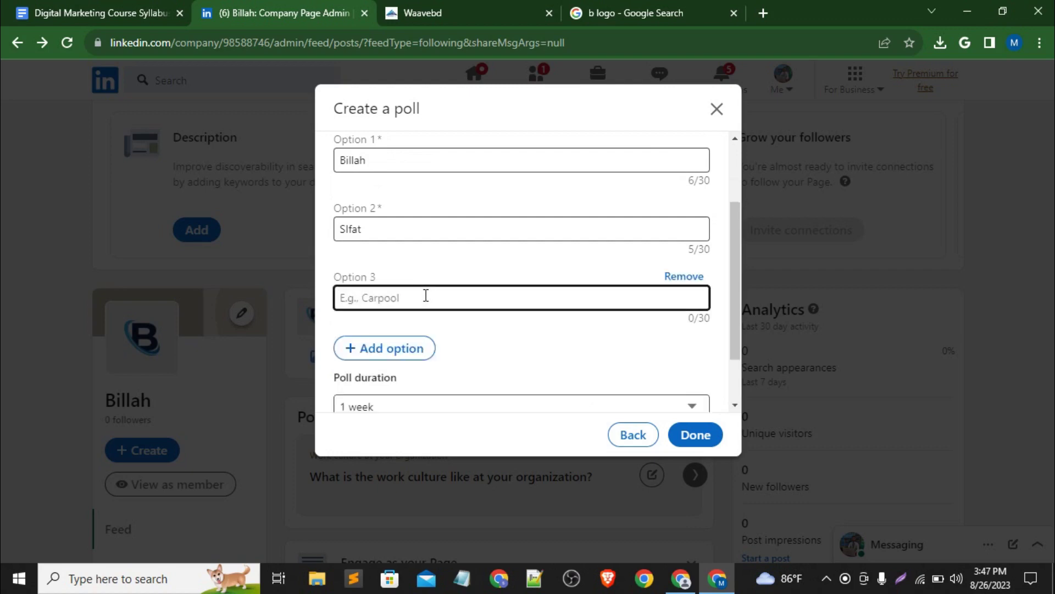
type("Sobuj")
left_click(525, 349)
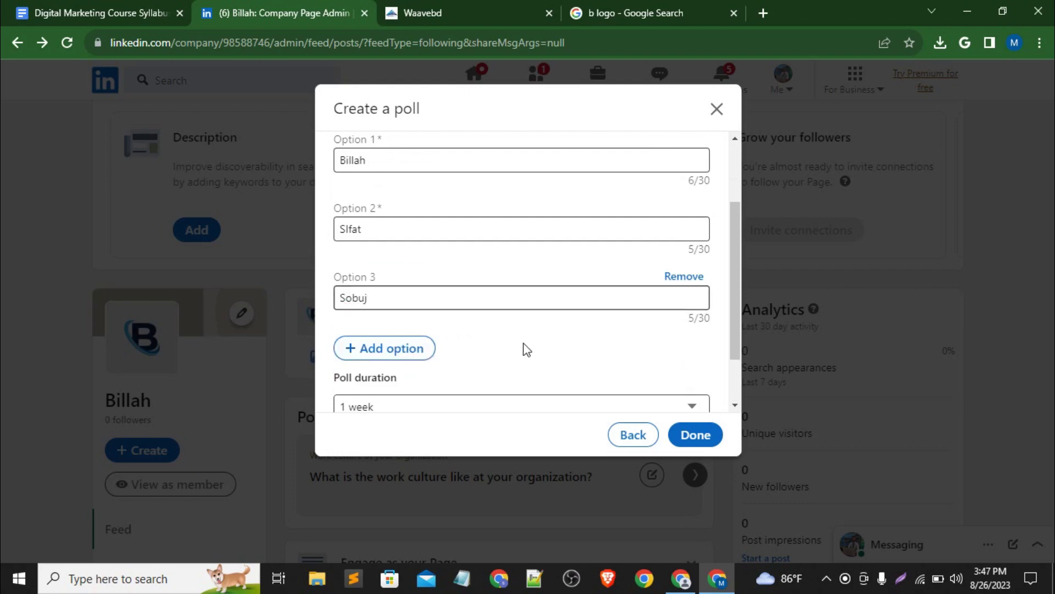
Set the poll duration to 1 day, finish the poll and publish it as a post from the page.
scroll(523, 348, "down", 1)
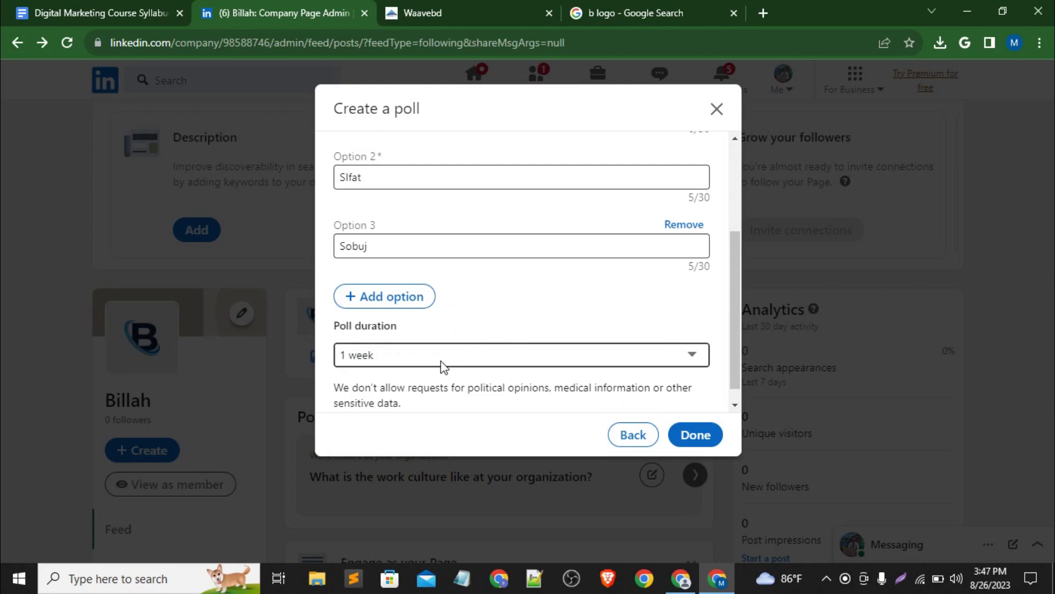
left_click(441, 363)
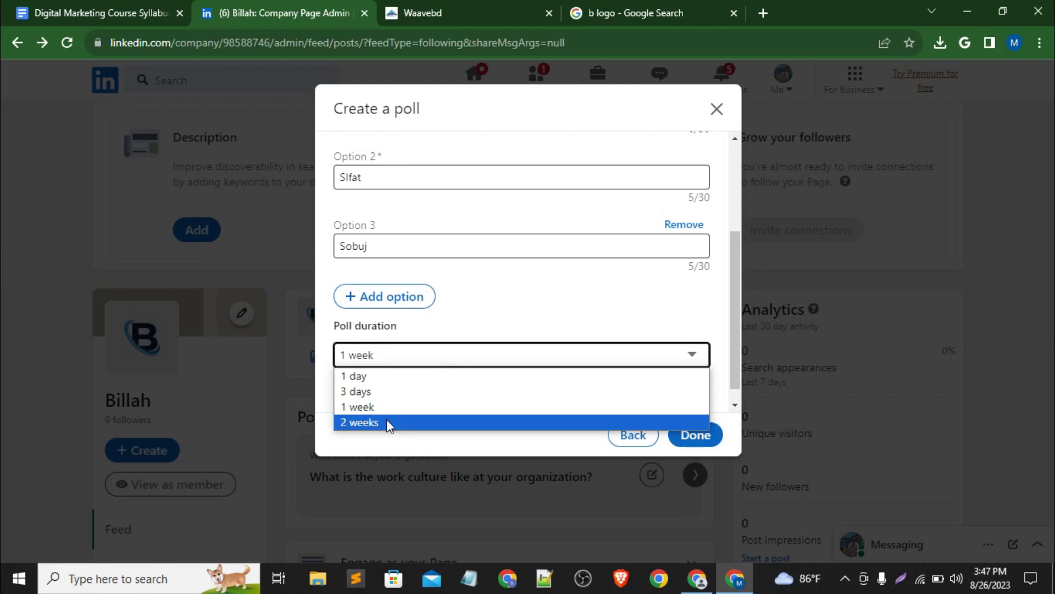
left_click(412, 380)
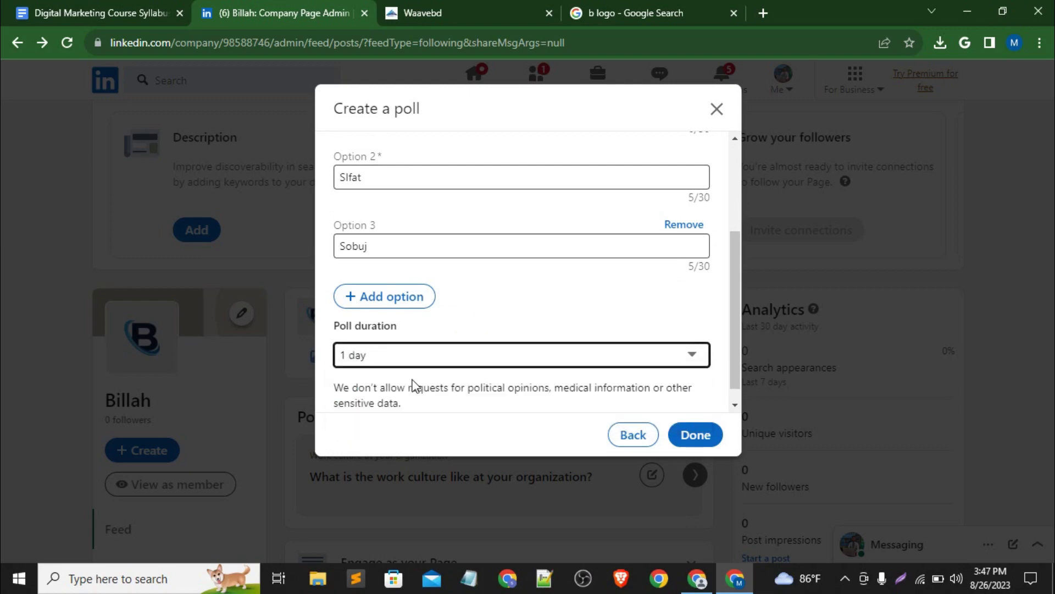
left_click(699, 442)
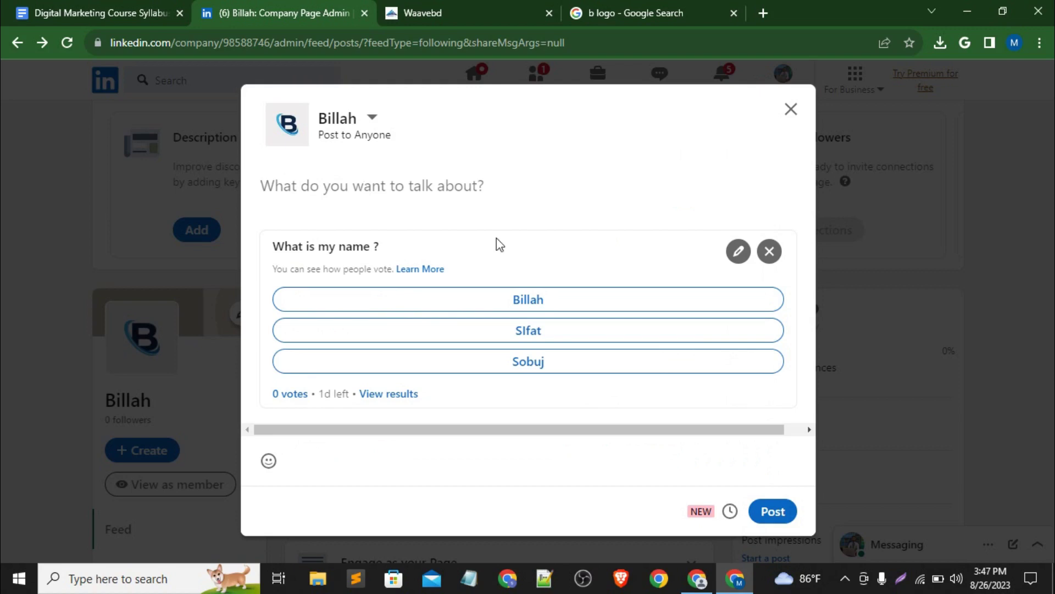
left_click(778, 518)
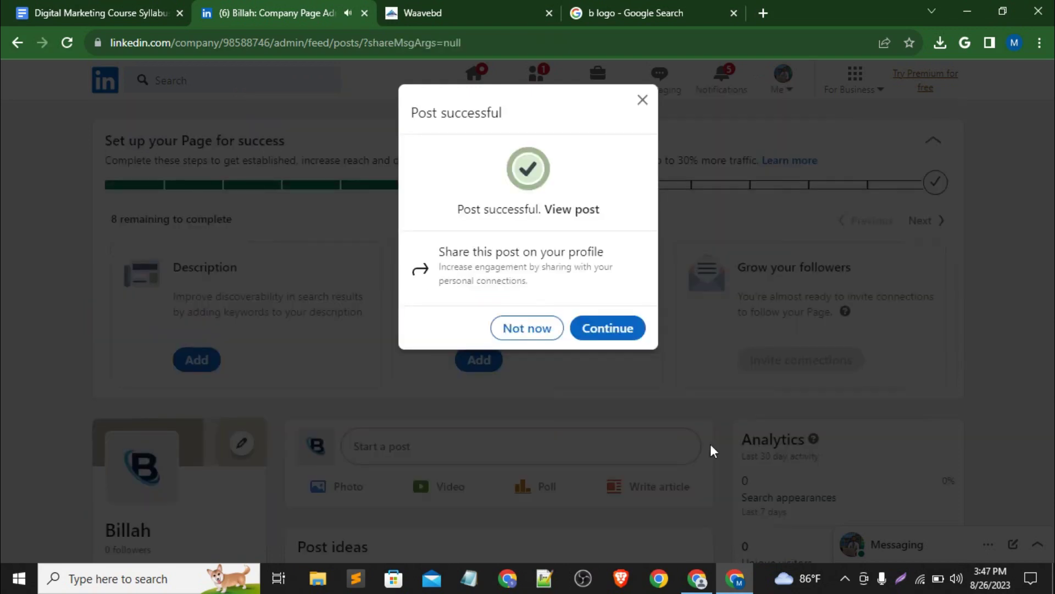
Share the poll post on the personal profile and vote for its second option in the feed.
left_click(622, 328)
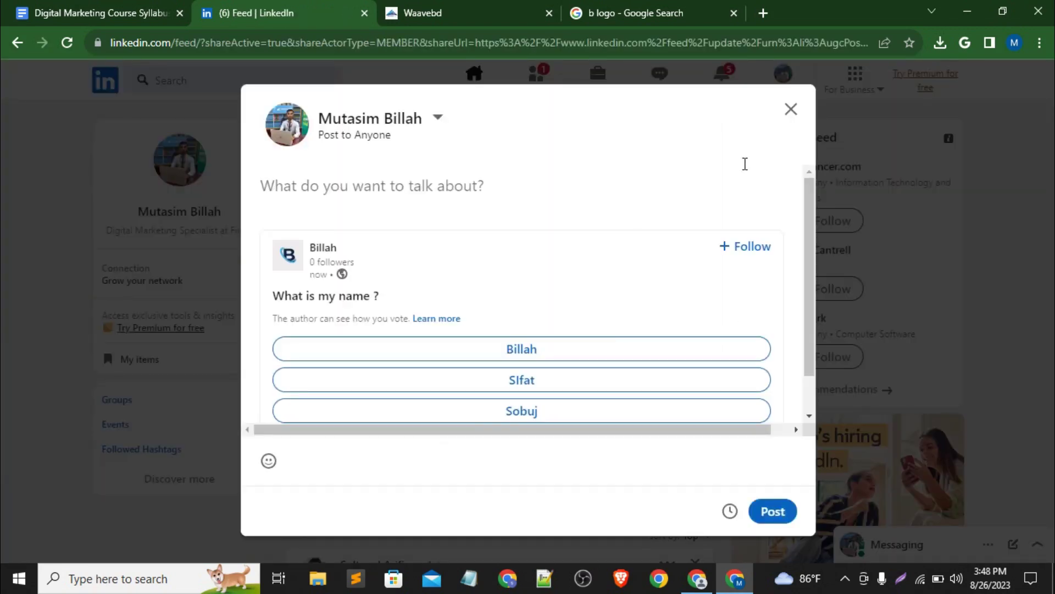
left_click(774, 510)
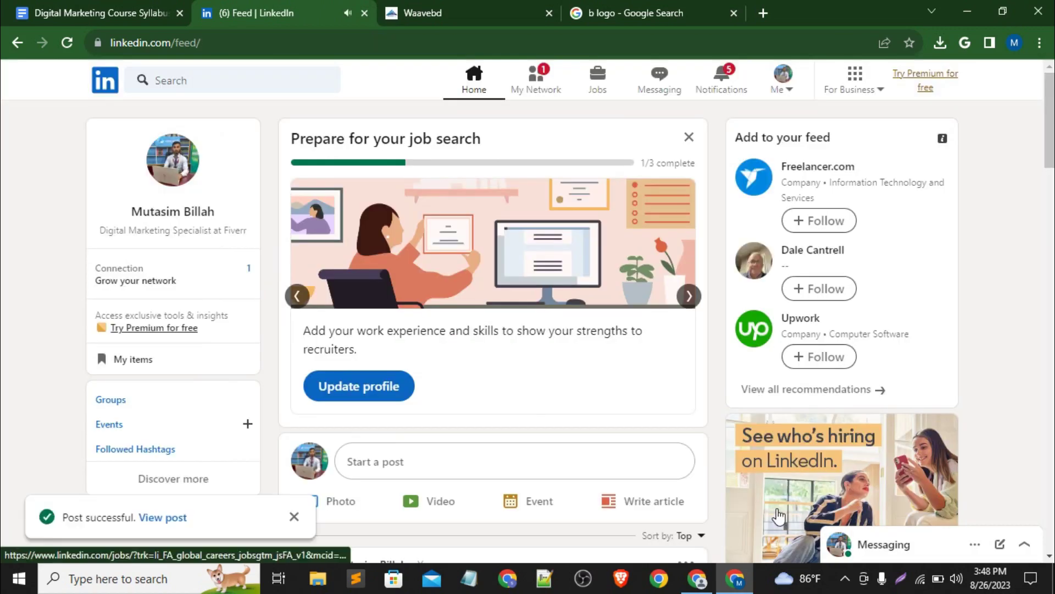
scroll(533, 434, "down", 9)
scroll(533, 432, "up", 4)
scroll(532, 431, "down", 2)
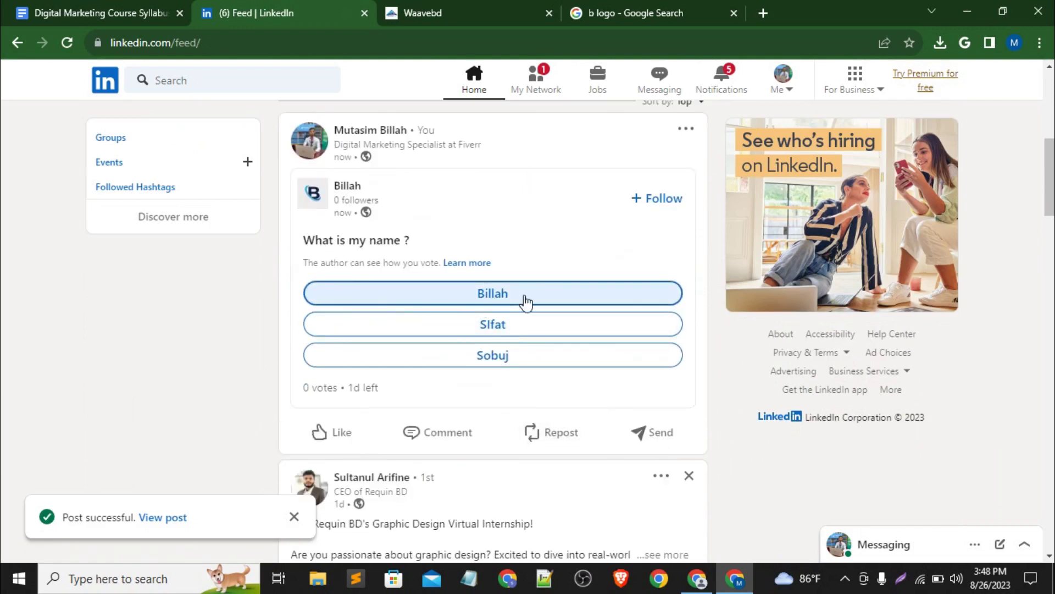
left_click(534, 333)
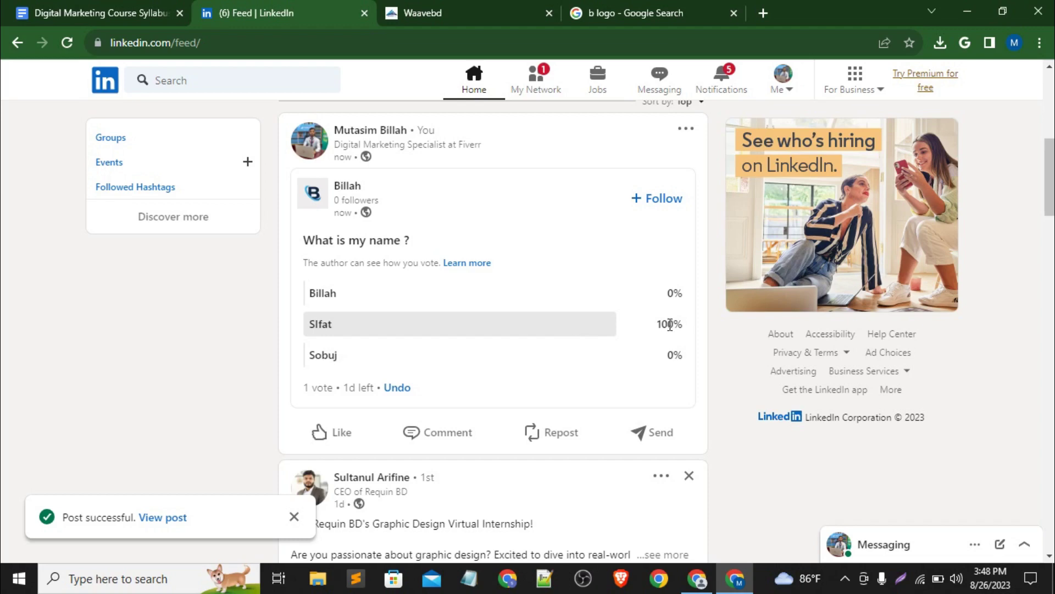
Dismiss the job search preparation card from the home feed.
scroll(566, 328, "up", 7)
scroll(569, 328, "up", 1)
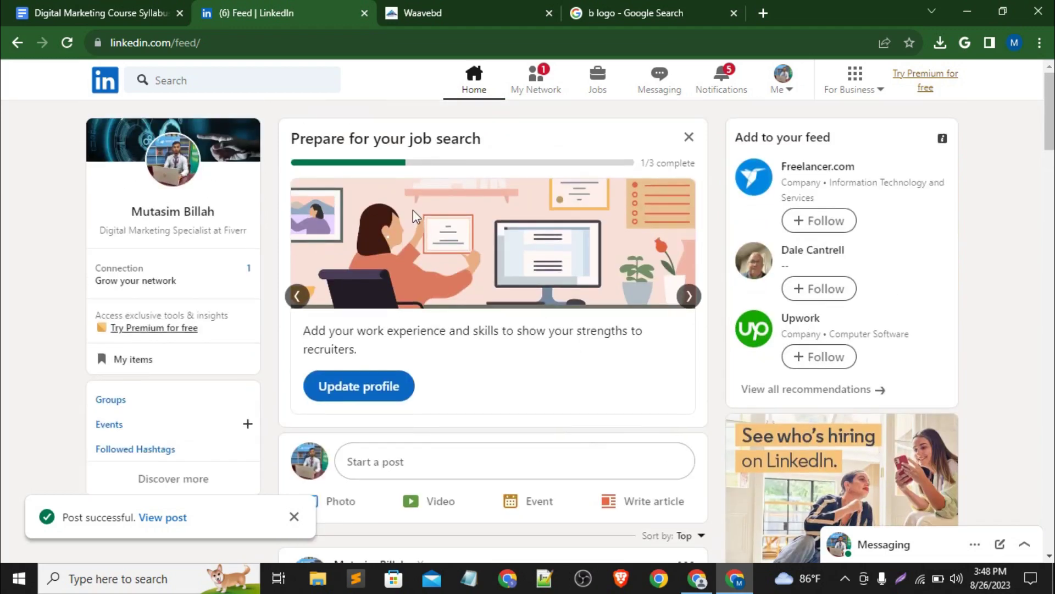
left_click(689, 137)
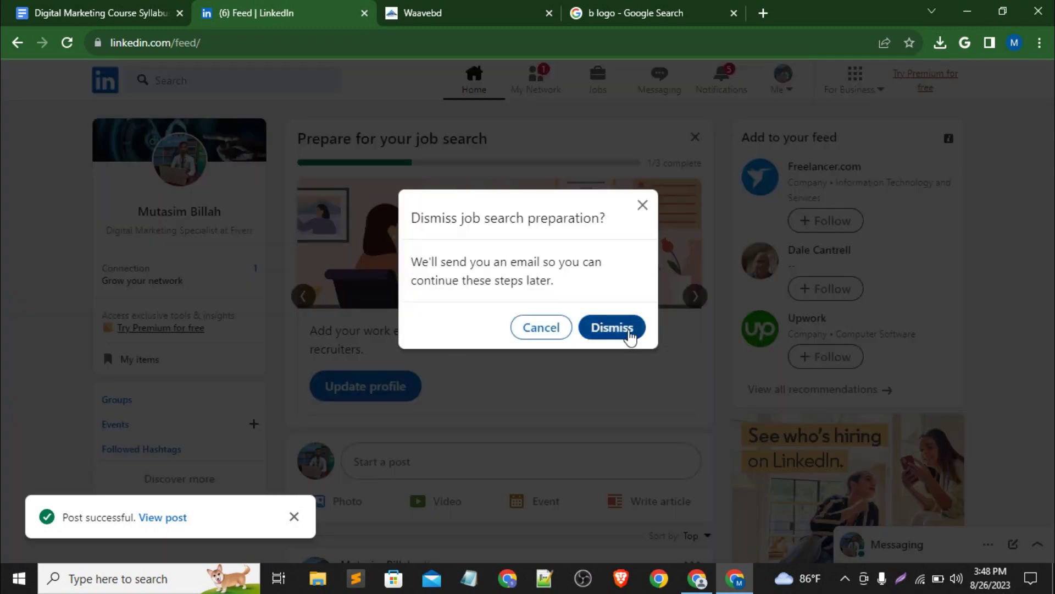
left_click(631, 335)
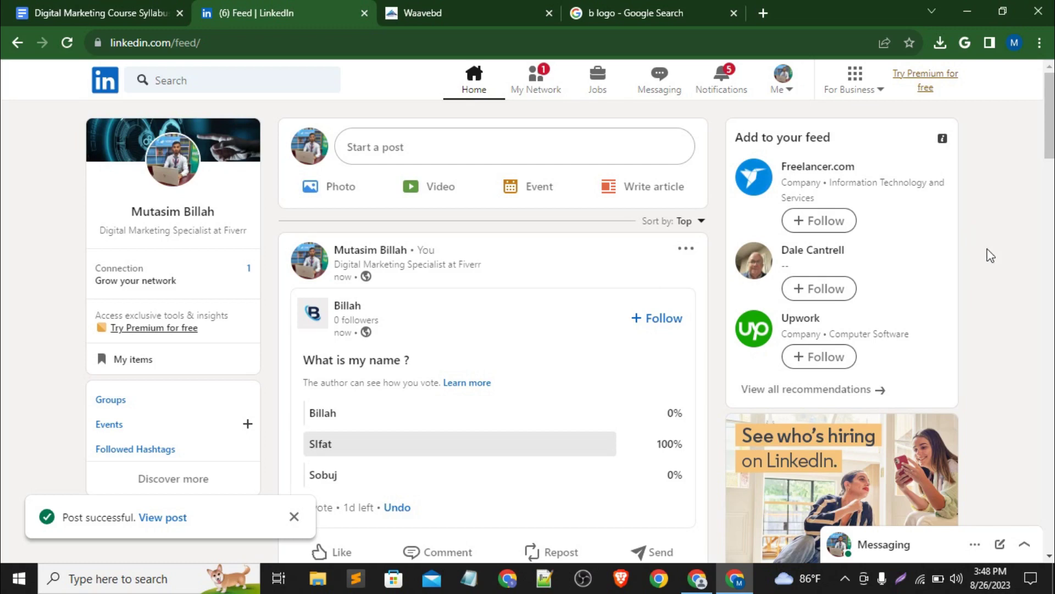
Look through the For Business offerings and the account's Manage options for the company page.
left_click(856, 82)
scroll(857, 407, "down", 3)
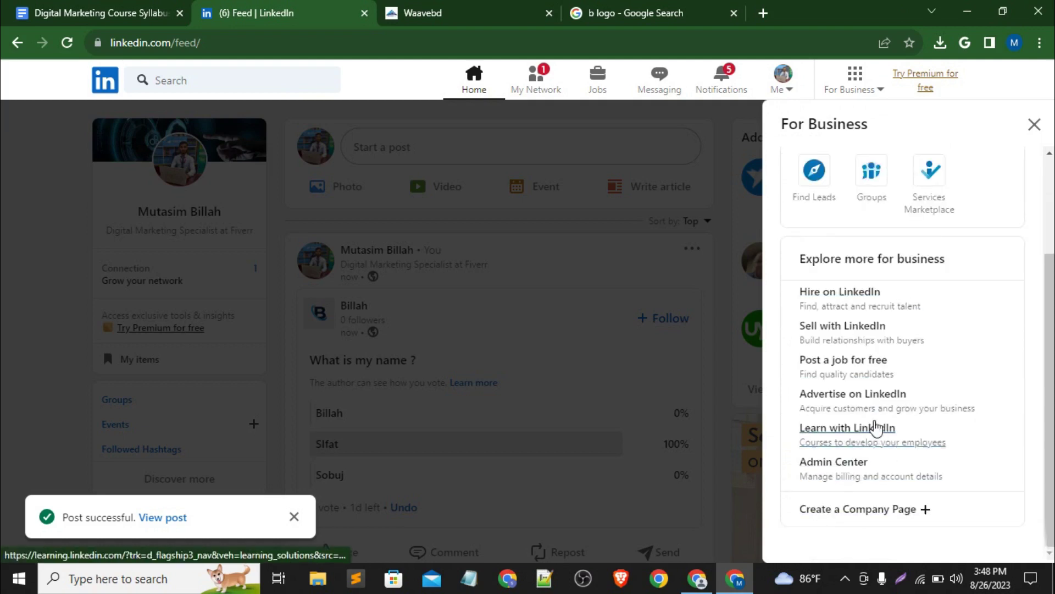
scroll(876, 250, "up", 3)
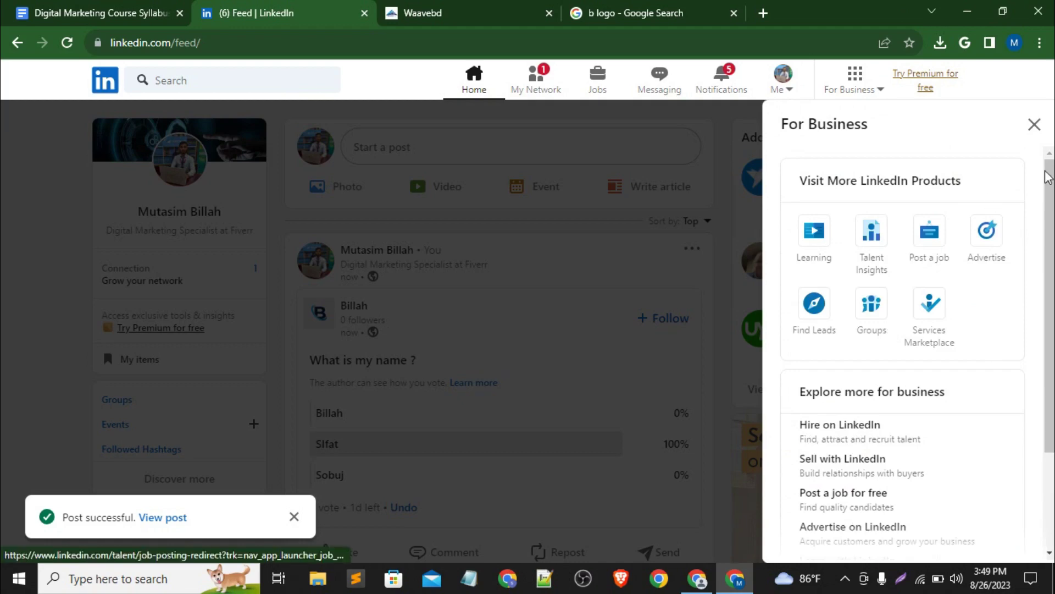
left_click(1035, 126)
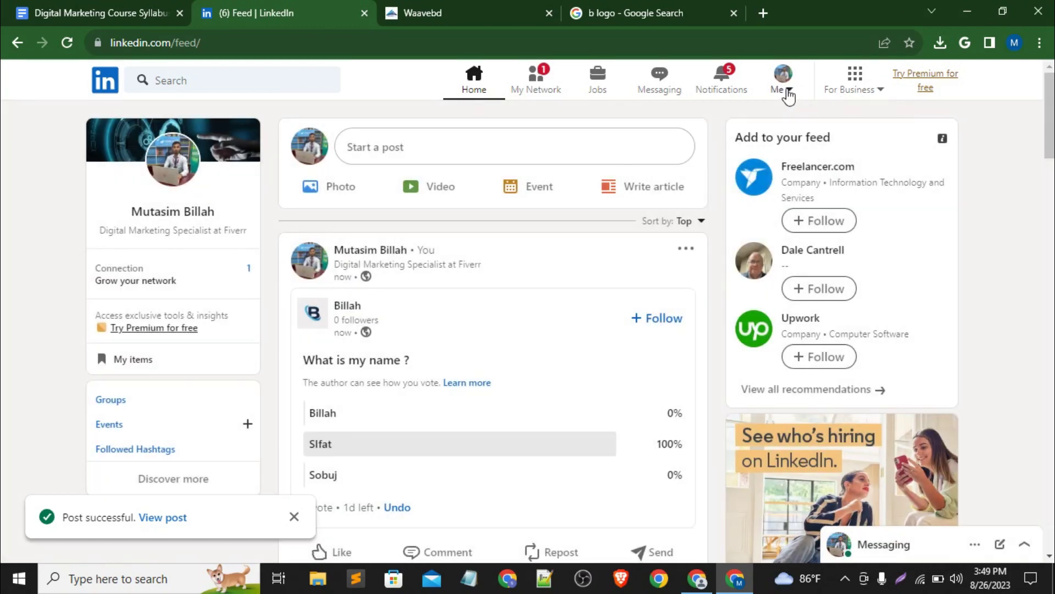
left_click(788, 93)
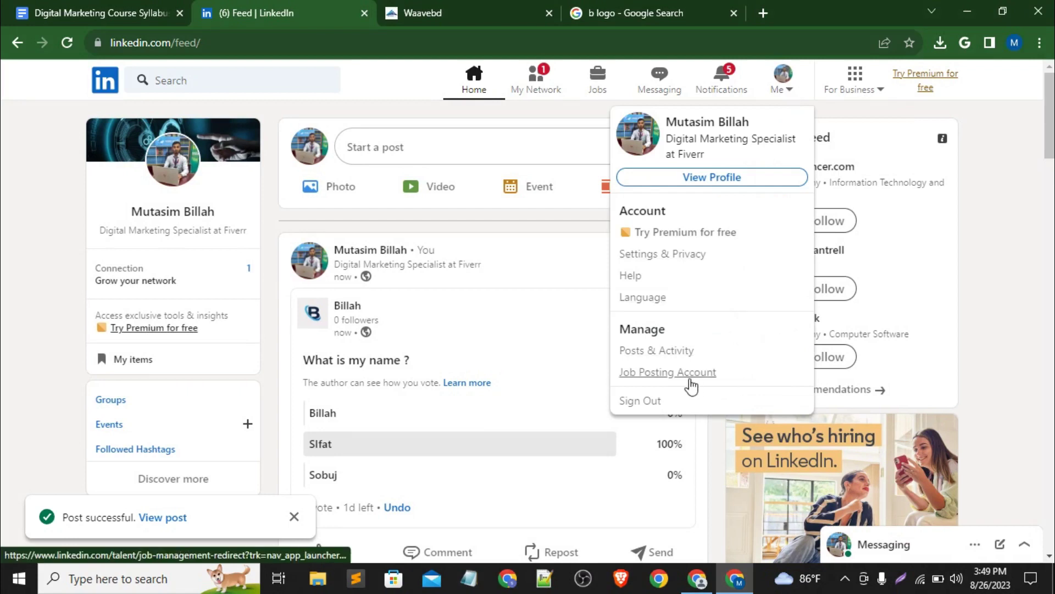
left_click(978, 287)
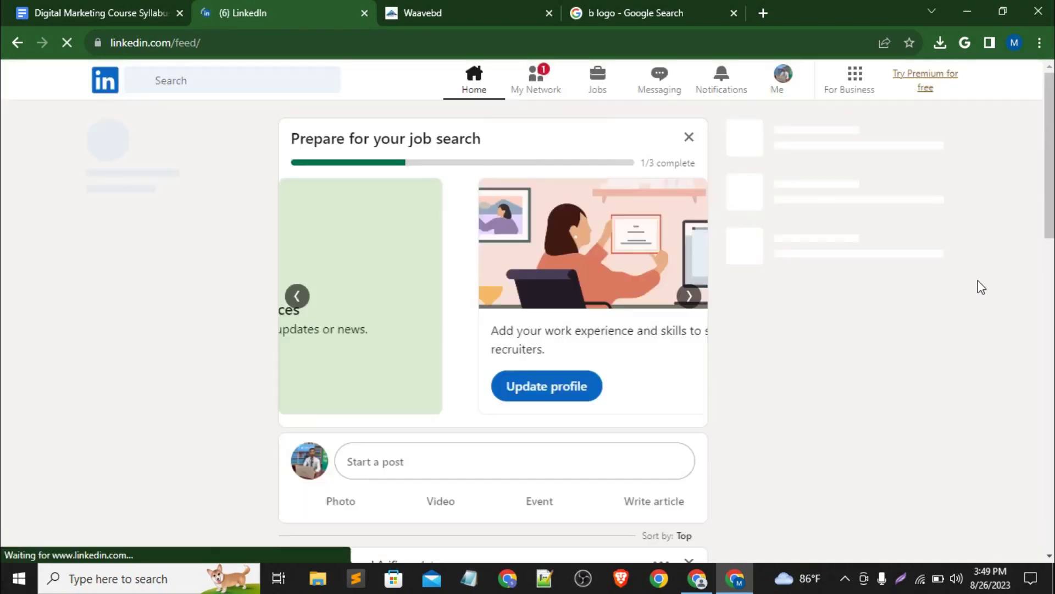
Open the admin view of the company page Billah and look over its page posts and setup tasks.
left_click(778, 81)
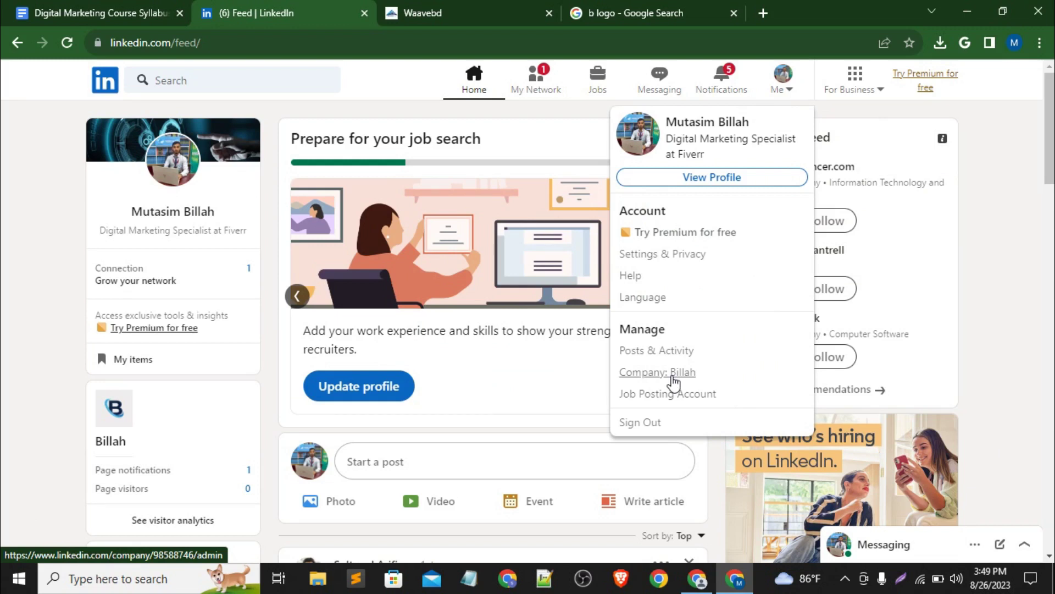
left_click(671, 375)
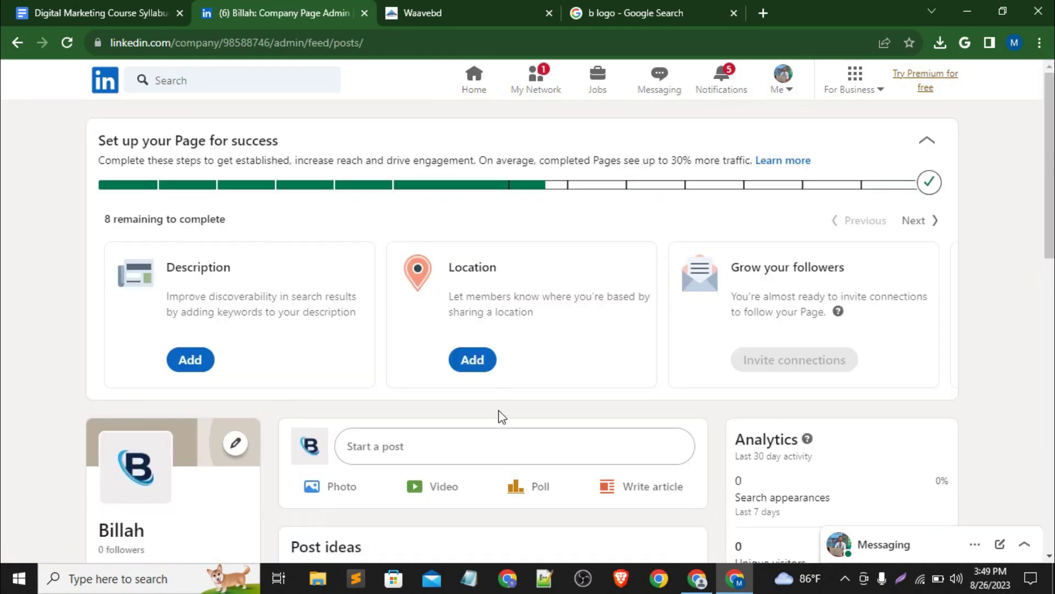
scroll(499, 412, "down", 4)
scroll(499, 410, "down", 2)
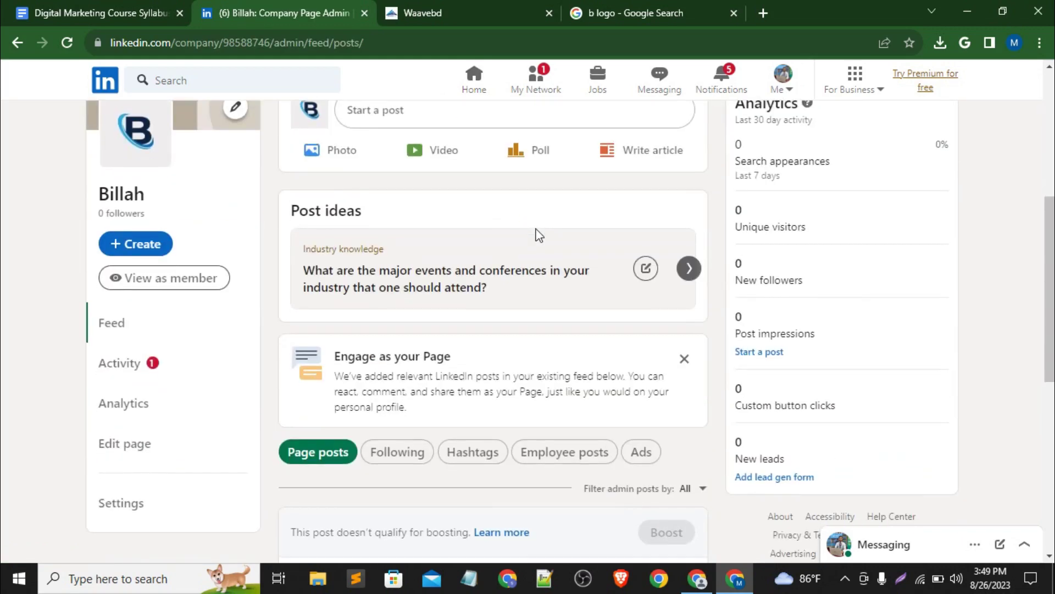
scroll(539, 236, "down", 5)
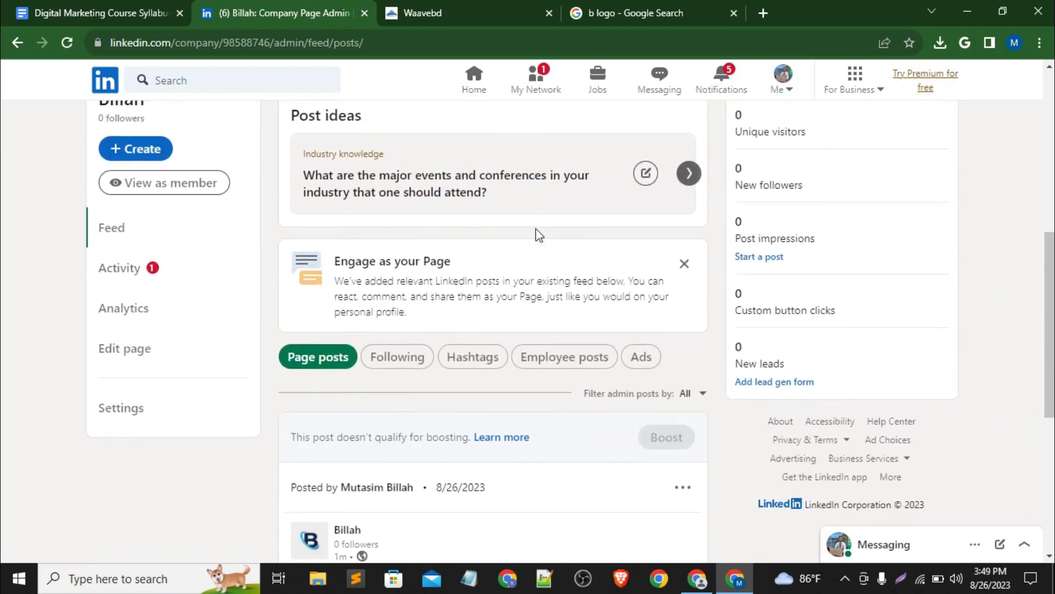
scroll(538, 236, "up", 8)
scroll(538, 235, "up", 3)
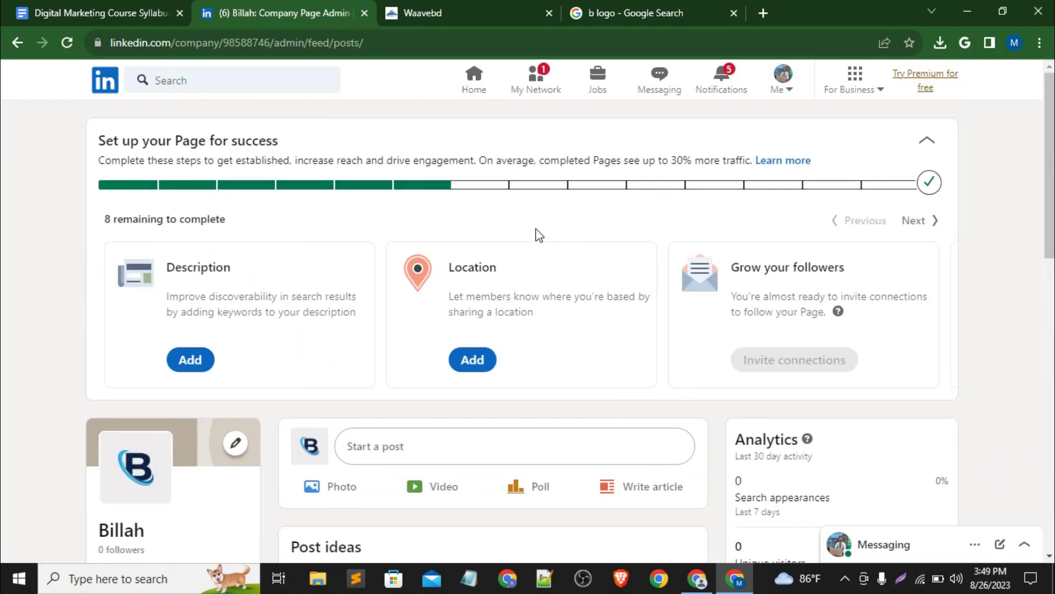